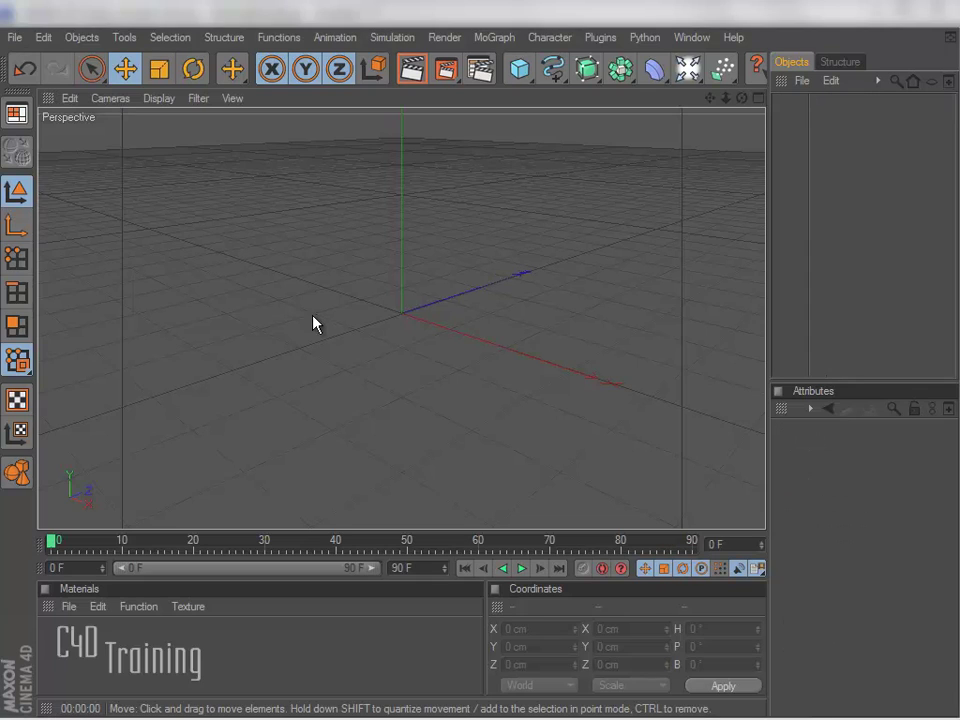
Step: Add a cube, move it along X to about -959 cm and record a keyframe at frame 0
{"action": "left_click", "coordinate": [519, 72]}
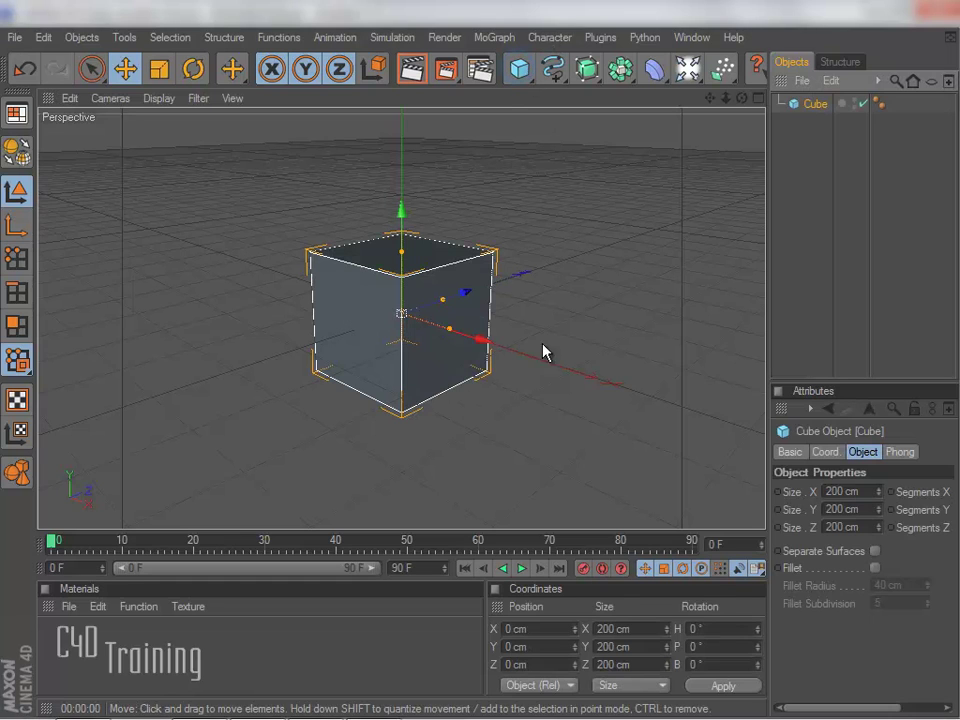
{"action": "left_click_drag", "start_coordinate": [480, 338], "coordinate": [606, 476]}
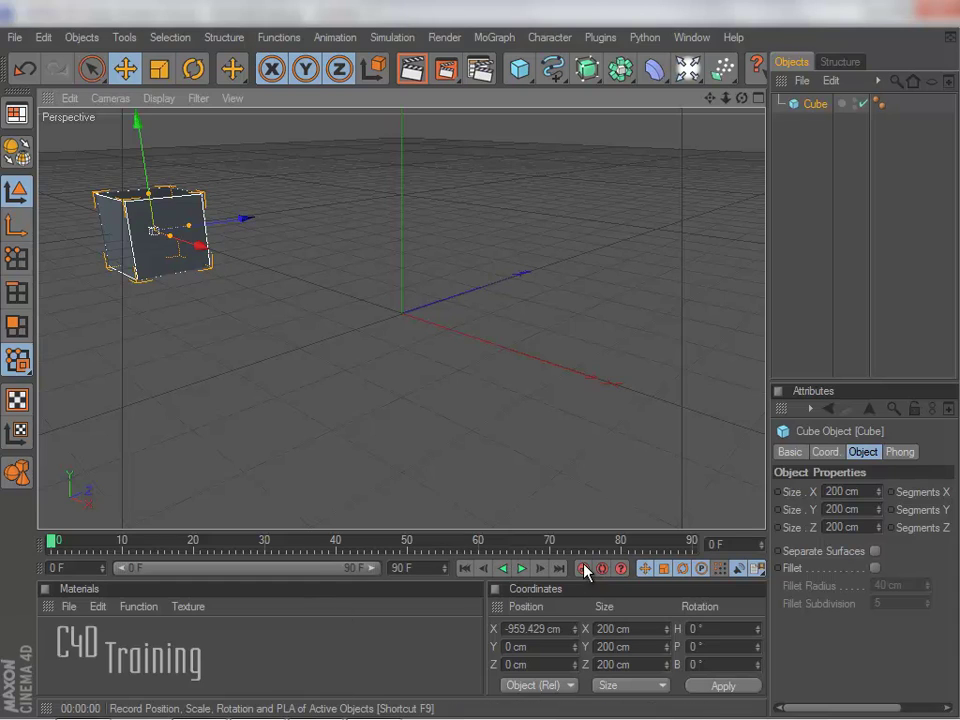
Step: At frame 90, move the cube along X to about 770 cm and record a second keyframe
{"action": "mouse_move", "coordinate": [680, 541]}
{"action": "left_mouse_down"}
{"action": "mouse_move", "coordinate": [705, 538]}
{"action": "mouse_move", "coordinate": [690, 545]}
{"action": "left_mouse_up"}
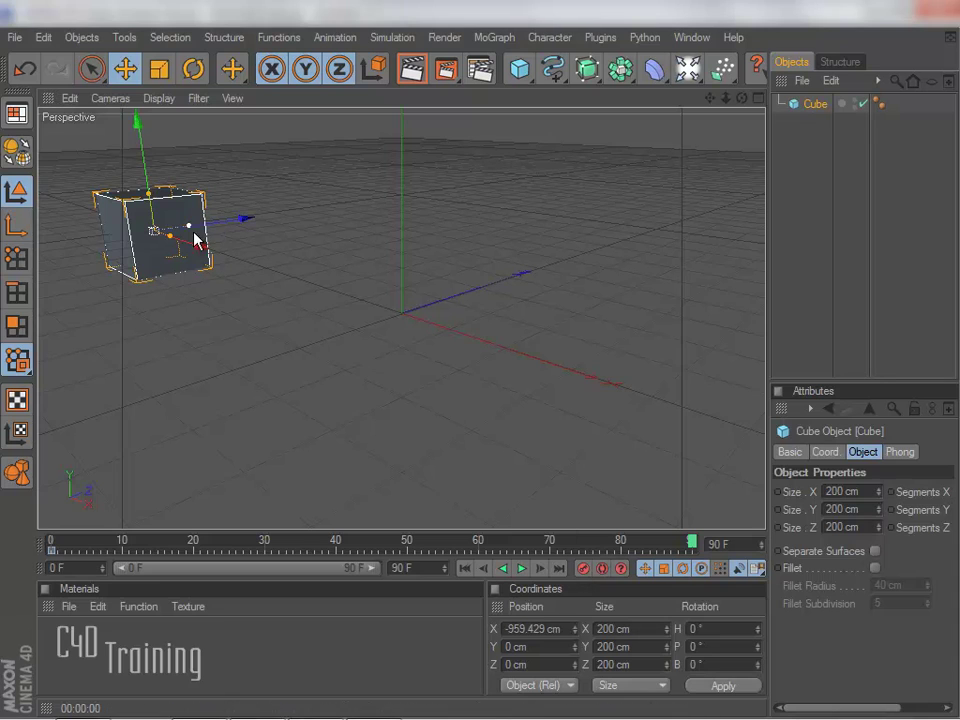
{"action": "left_click_drag", "start_coordinate": [201, 245], "coordinate": [675, 368]}
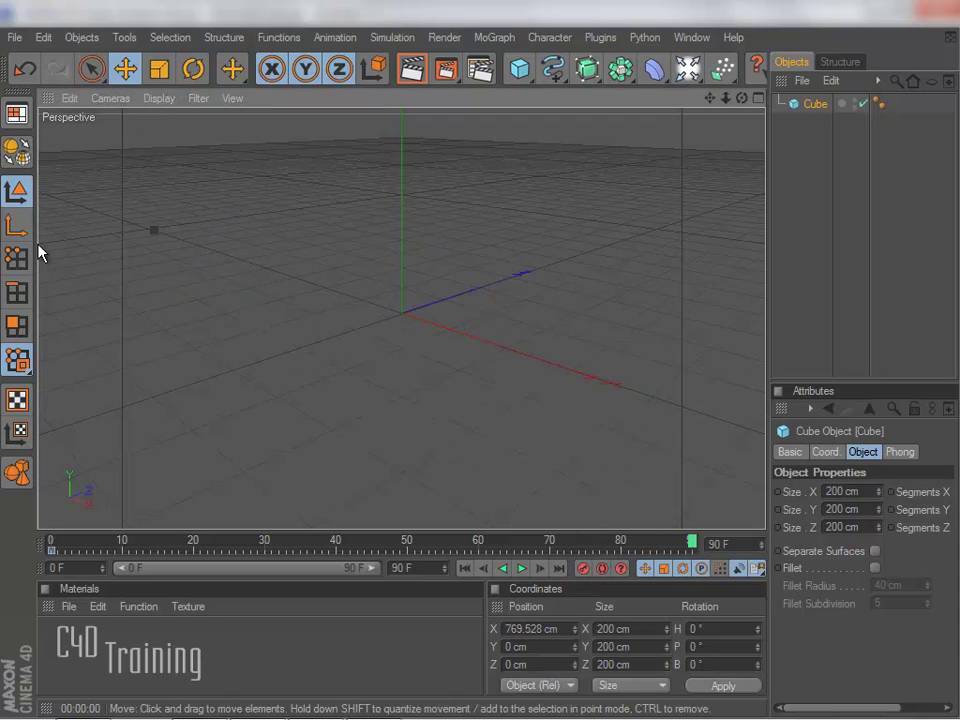
{"action": "left_click", "coordinate": [582, 568]}
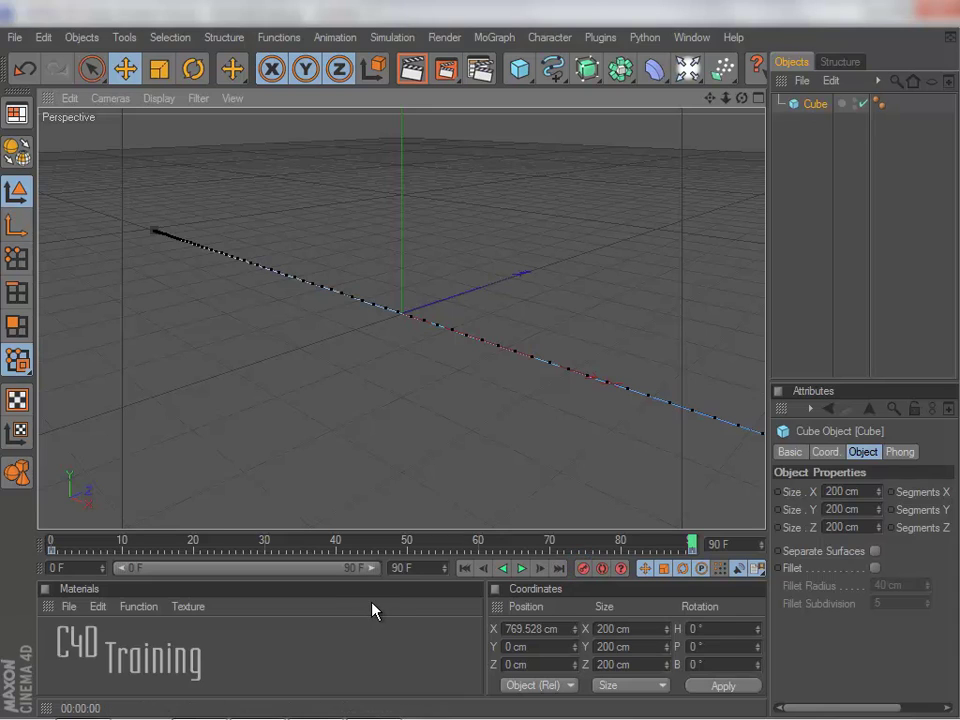
Step: Play the cube animation from the first frame and return to frame 0
{"action": "mouse_move", "coordinate": [375, 716]}
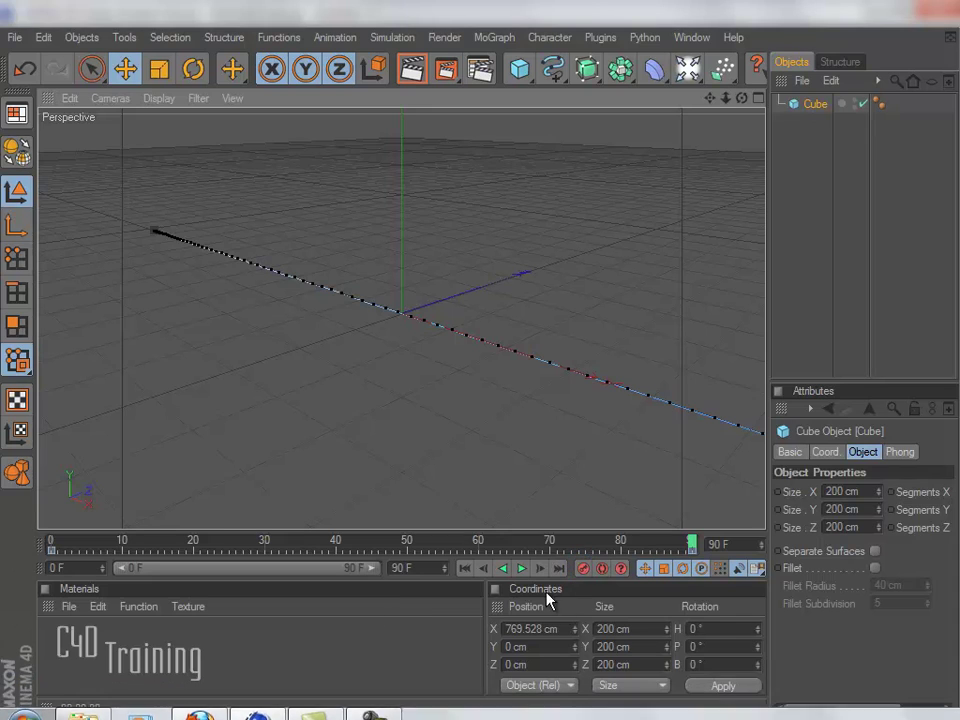
{"action": "left_click", "coordinate": [464, 568]}
{"action": "left_click", "coordinate": [521, 568]}
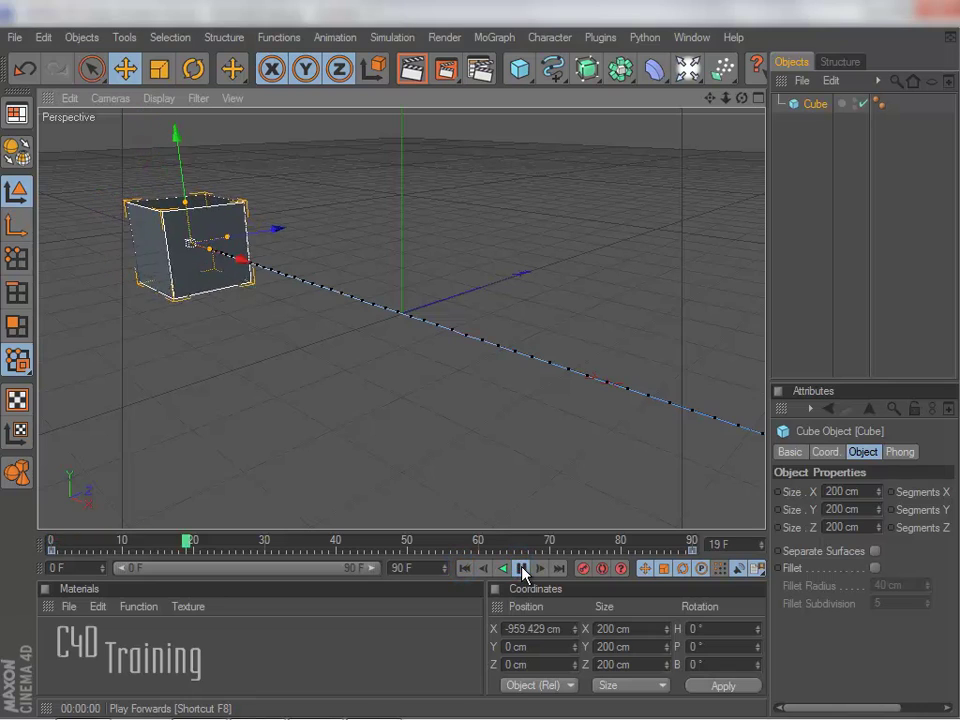
{"action": "left_click", "coordinate": [463, 569]}
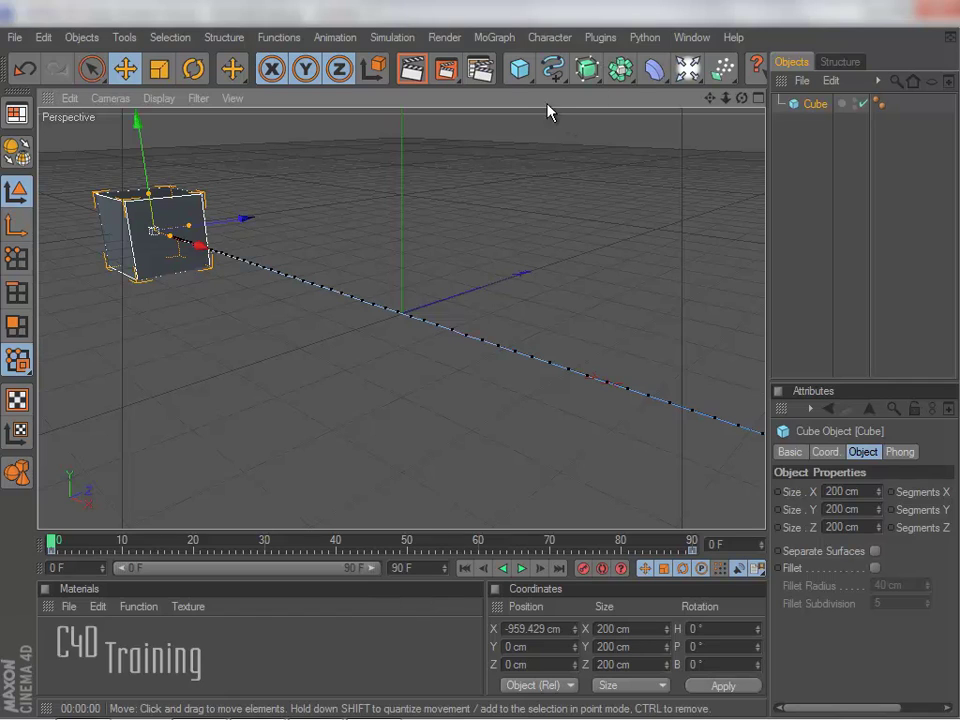
Step: Add a null object to the scene and place it in the Timeline
{"action": "left_click", "coordinate": [528, 76]}
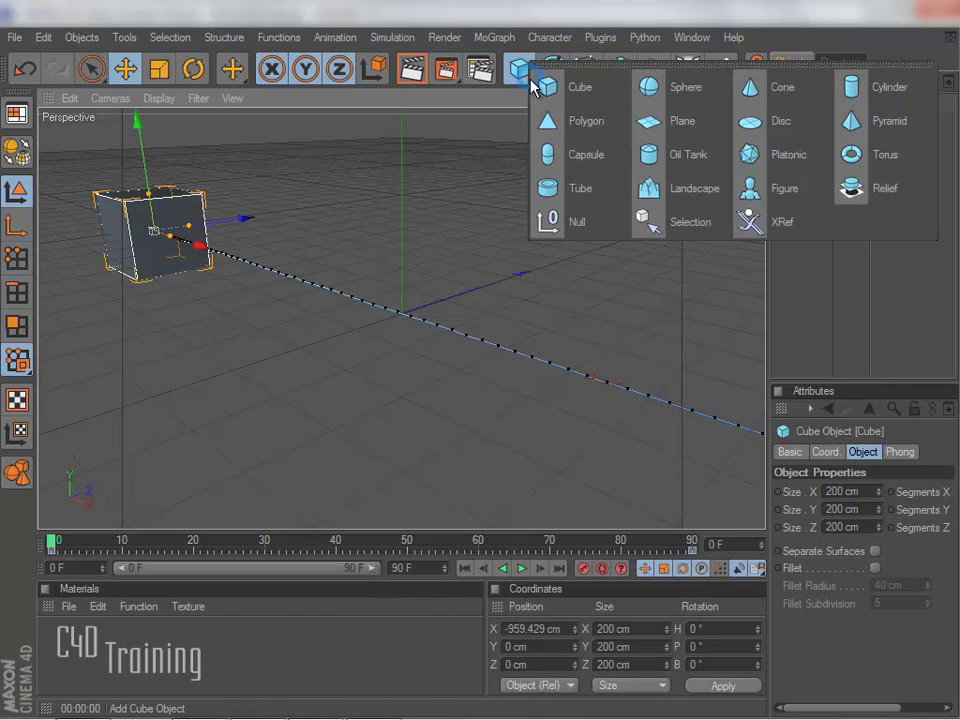
{"action": "left_click", "coordinate": [557, 224]}
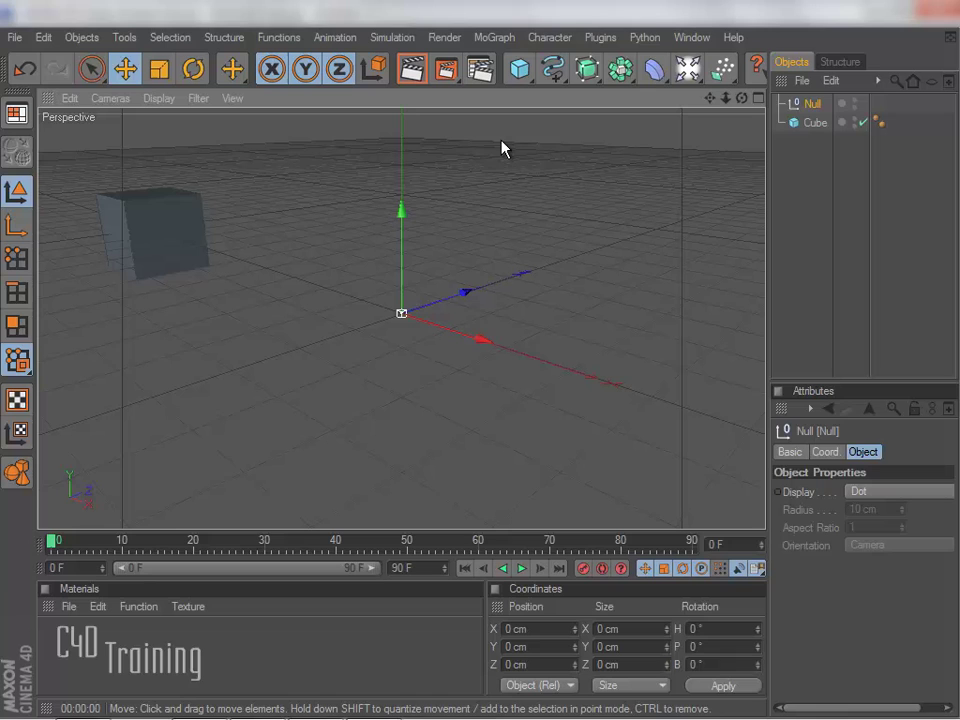
{"action": "left_click", "coordinate": [691, 37]}
{"action": "left_click", "coordinate": [738, 242]}
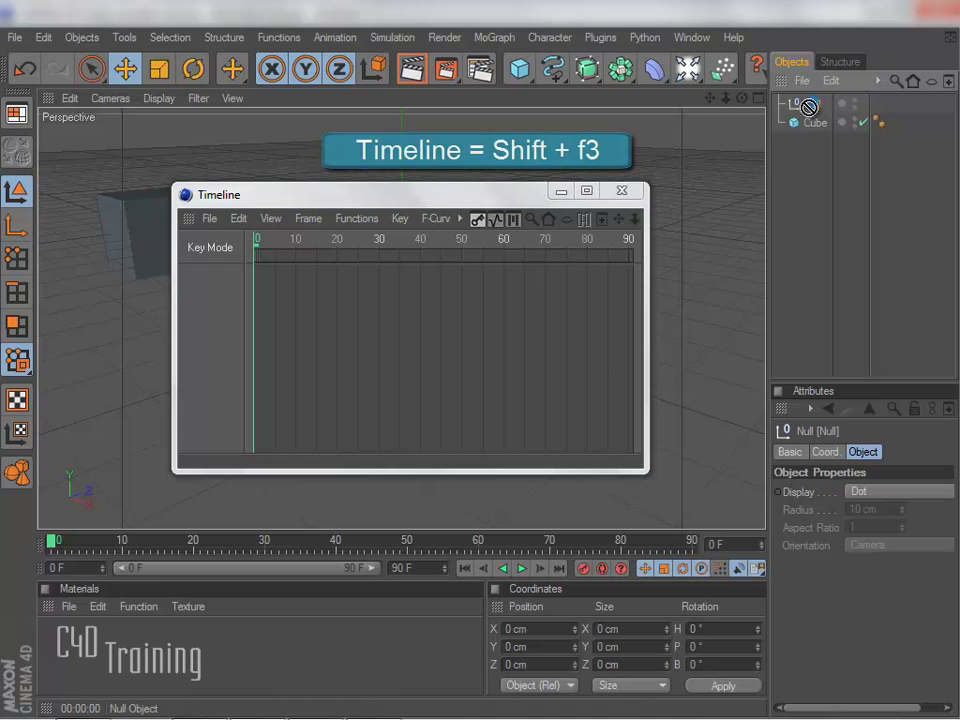
{"action": "left_click_drag", "start_coordinate": [210, 295], "coordinate": [214, 296]}
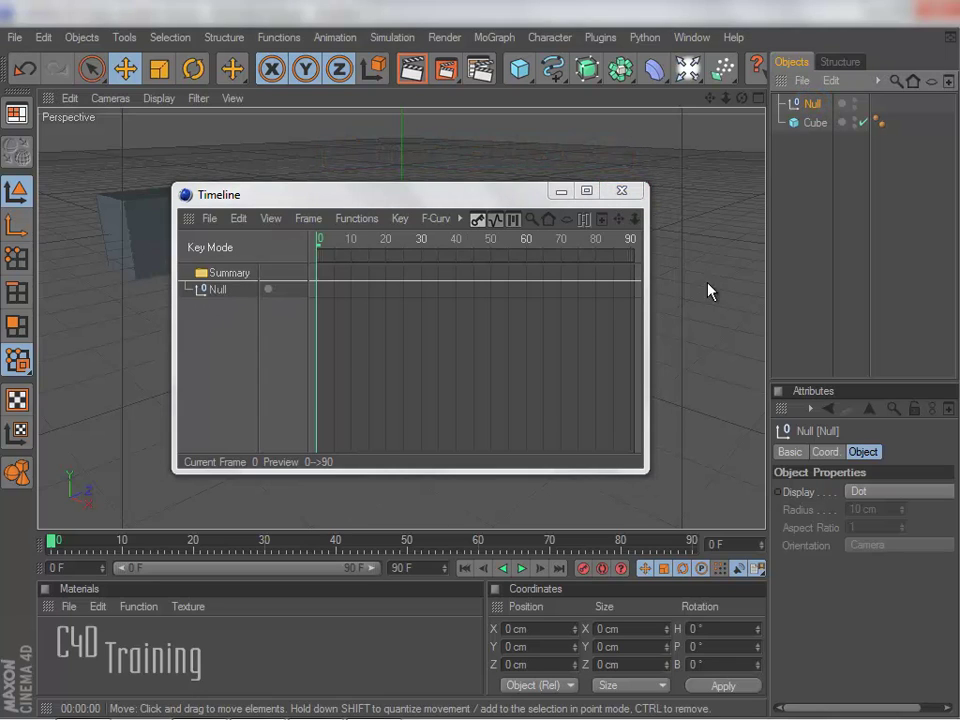
Step: Add a special Sound track to the null in the Timeline
{"action": "left_click", "coordinate": [220, 293]}
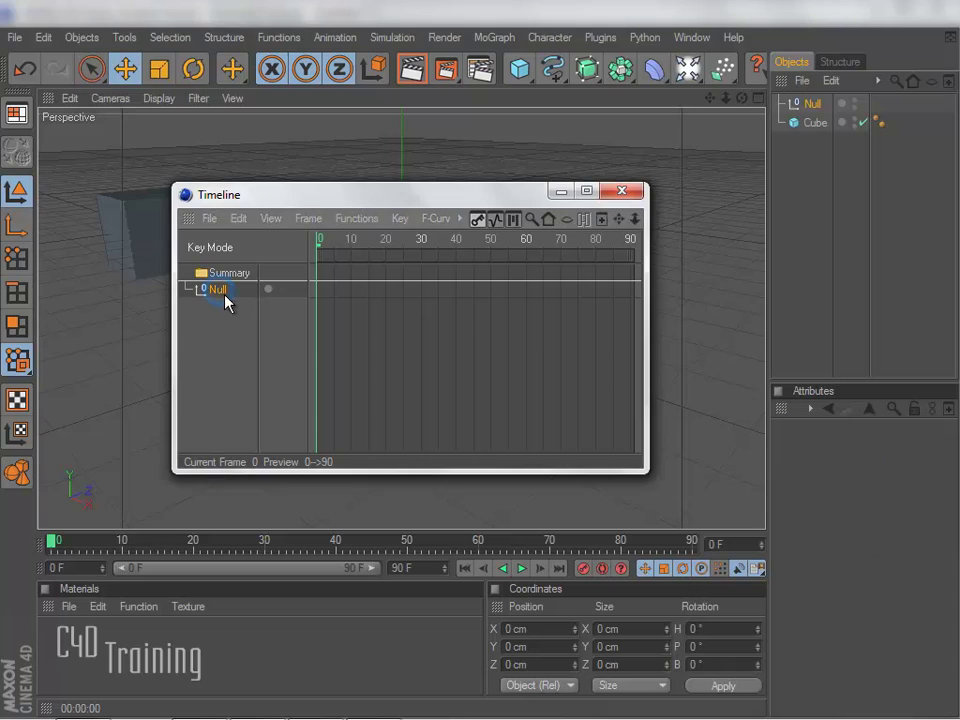
{"action": "left_click", "coordinate": [209, 218]}
{"action": "mouse_move", "coordinate": [254, 263]}
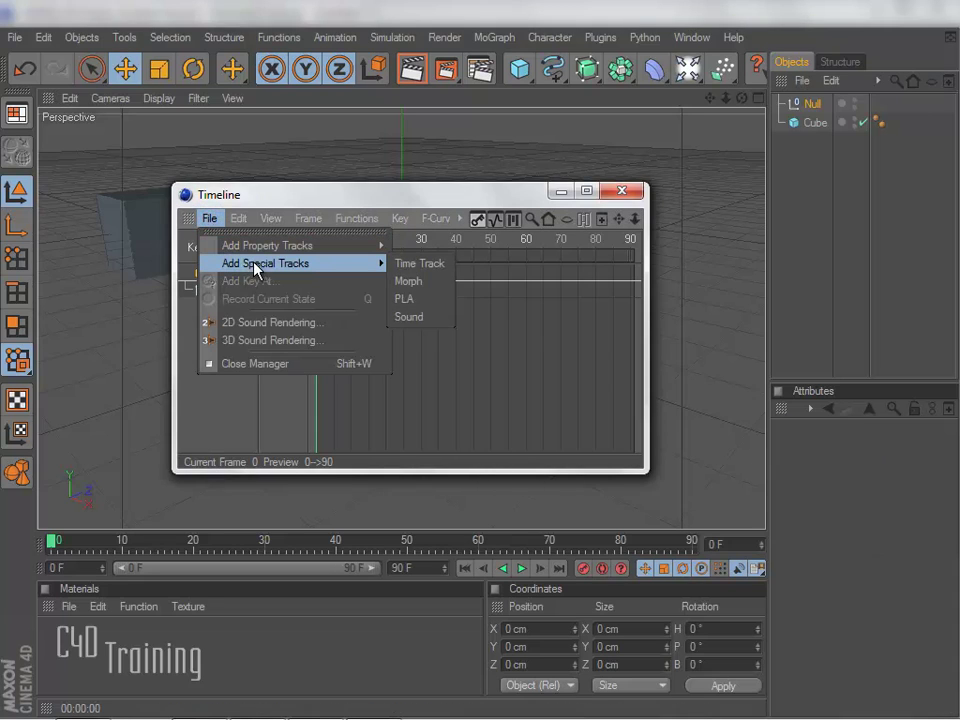
{"action": "left_click", "coordinate": [420, 319]}
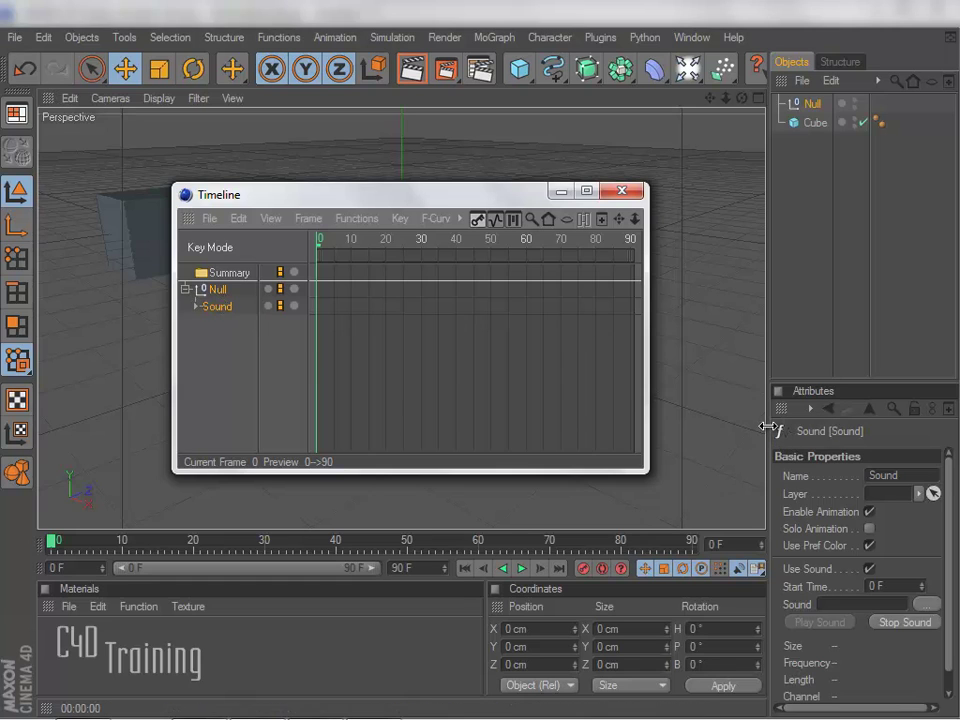
Step: Load Kalimba.wav from the Sound folder as the sound file of the null's Sound track
{"action": "left_click_drag", "start_coordinate": [768, 428], "coordinate": [679, 431]}
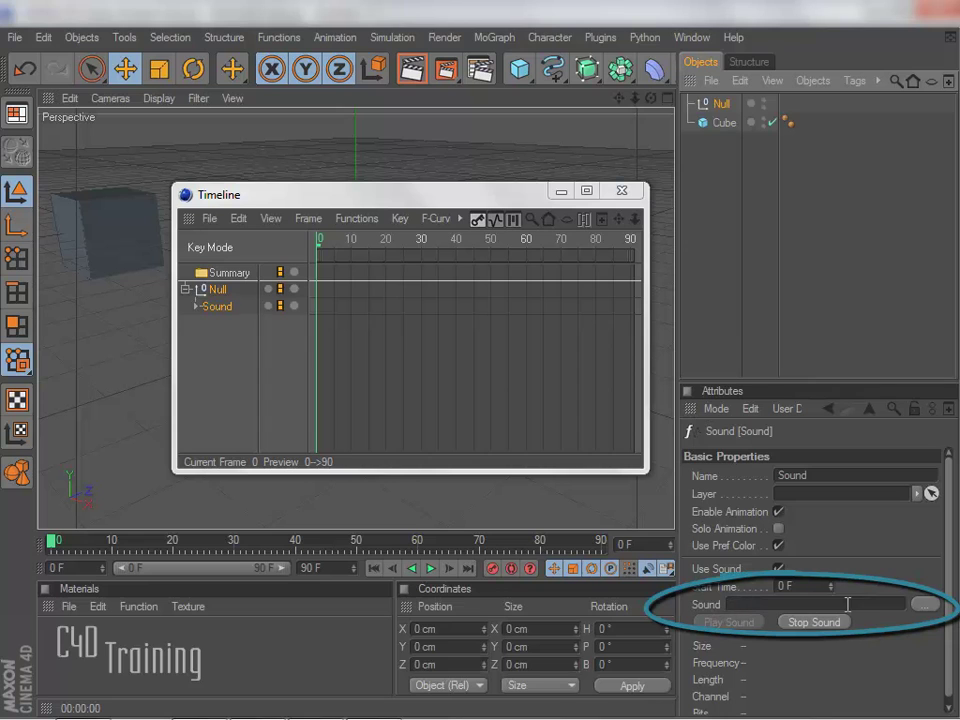
{"action": "left_click", "coordinate": [924, 606]}
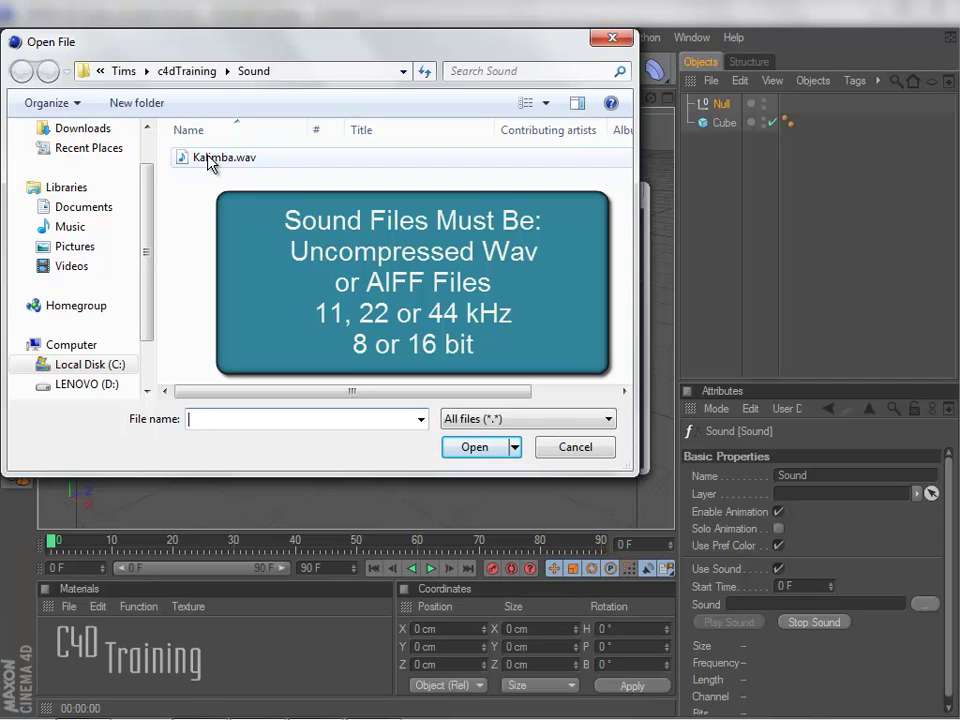
{"action": "left_click", "coordinate": [212, 160]}
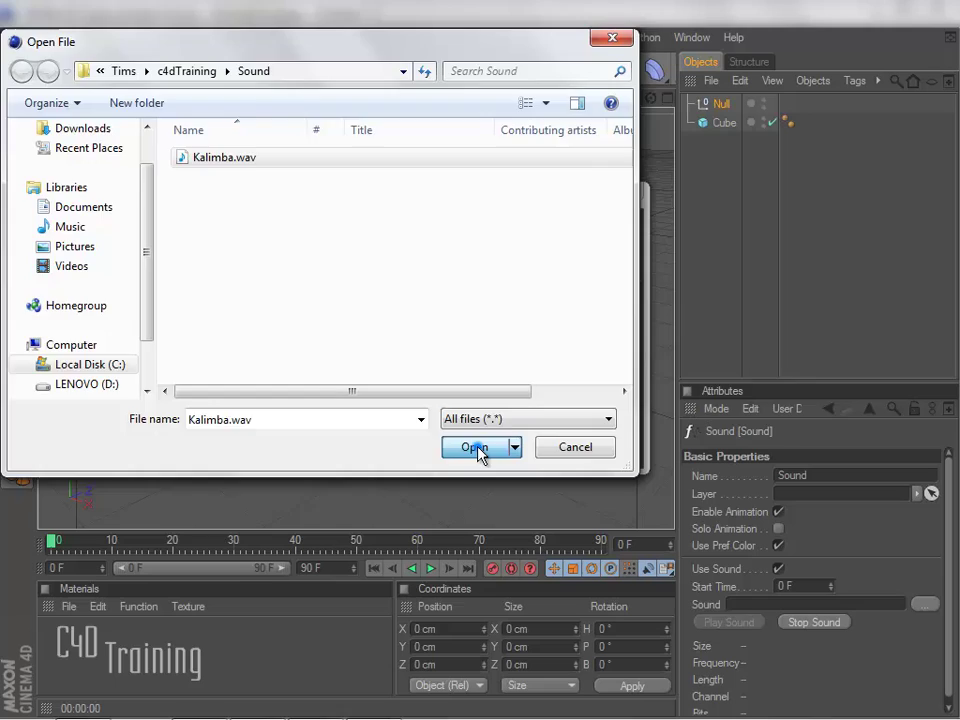
{"action": "left_click", "coordinate": [474, 447]}
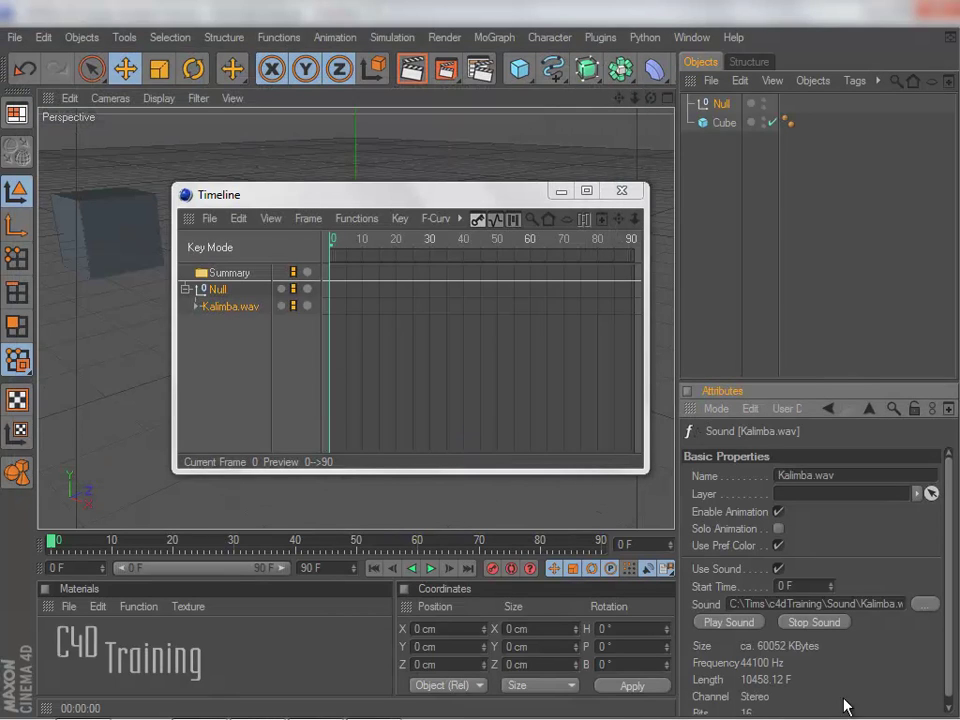
Step: Preview the Kalimba.wav sound on its own and with the animation, with the Timeline window minimized
{"action": "left_click", "coordinate": [733, 622]}
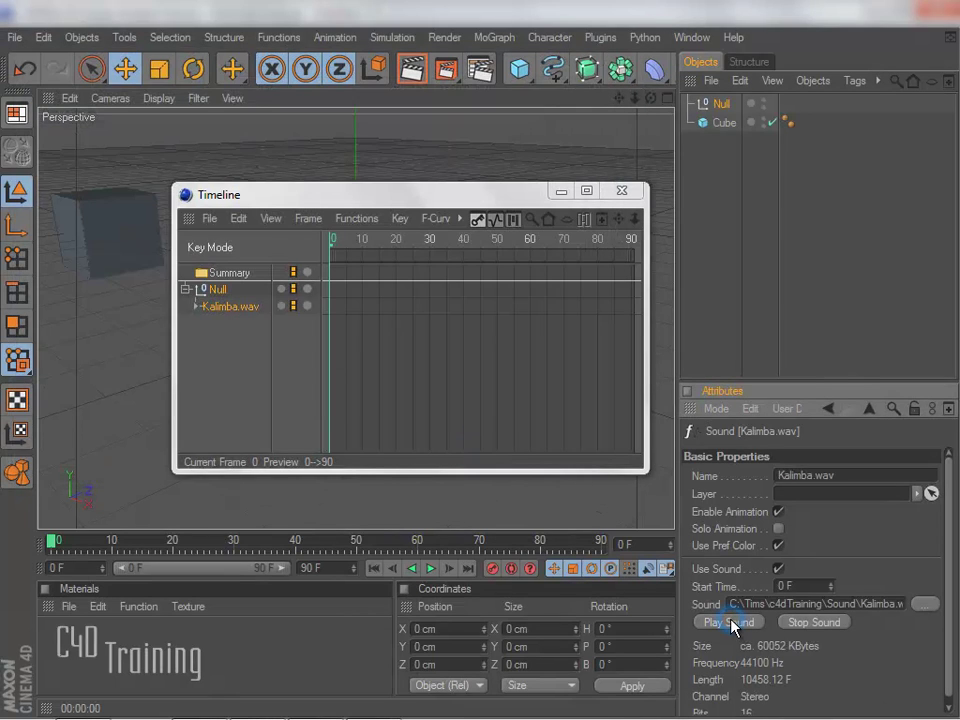
{"action": "left_click", "coordinate": [649, 569]}
{"action": "left_click", "coordinate": [561, 192]}
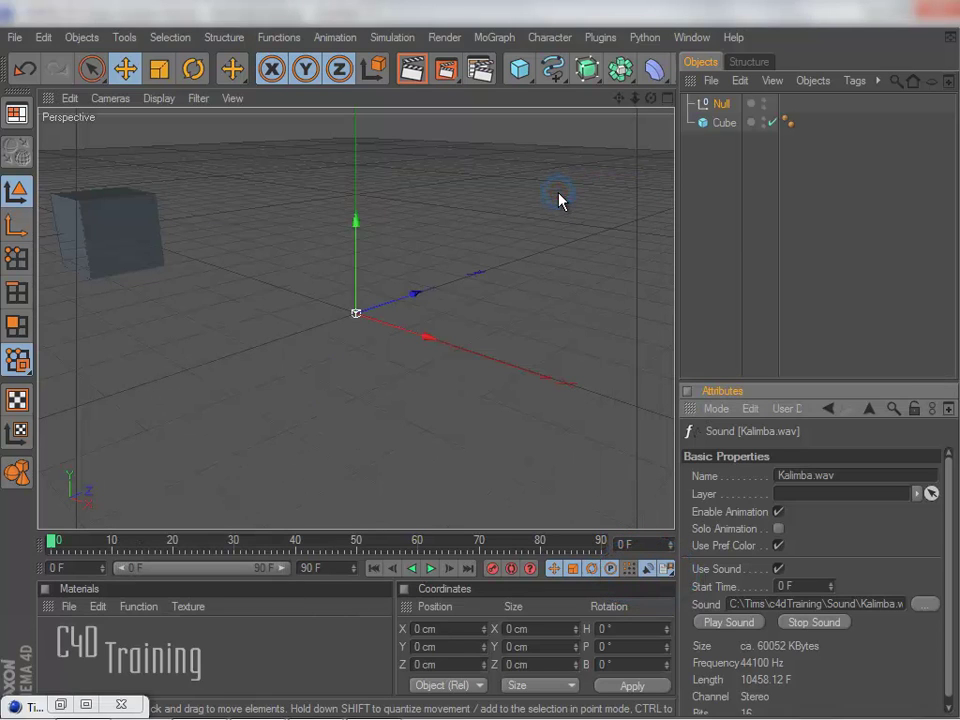
{"action": "left_click", "coordinate": [430, 569]}
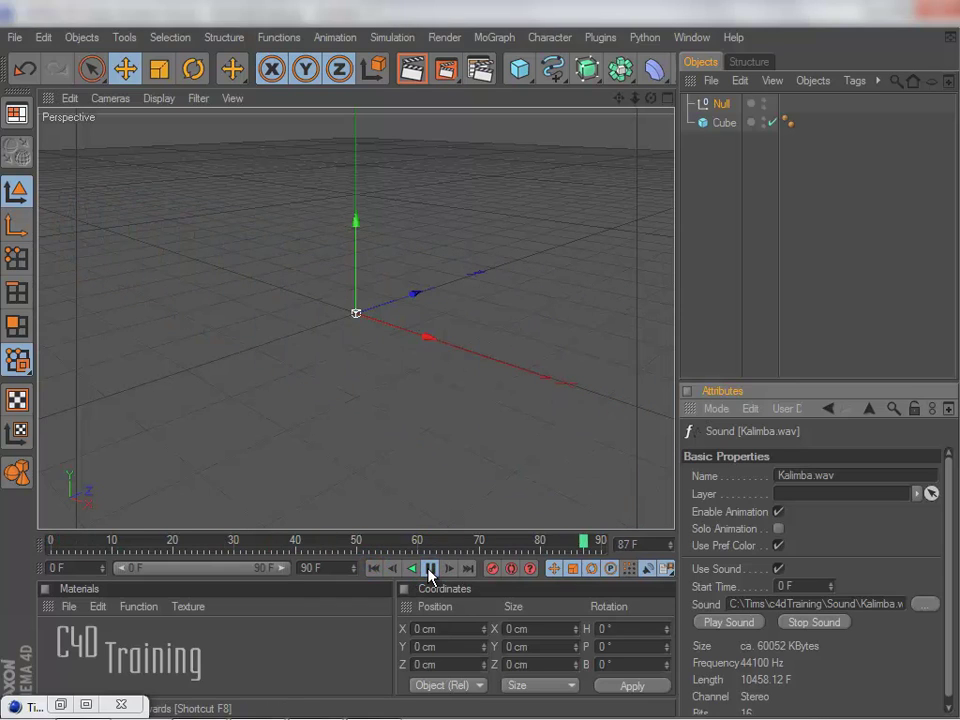
{"action": "left_click", "coordinate": [430, 569]}
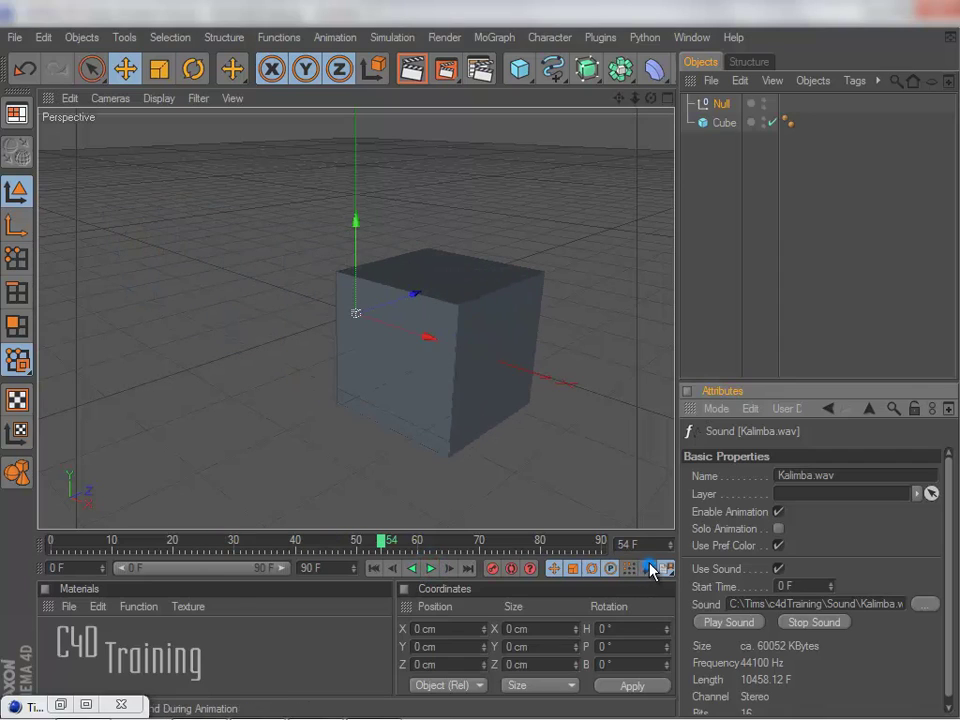
Step: Play the animation from the first frame with playback sound off, and return to frame 0 with the sound switched back on
{"action": "left_click", "coordinate": [372, 569]}
{"action": "left_click", "coordinate": [431, 569]}
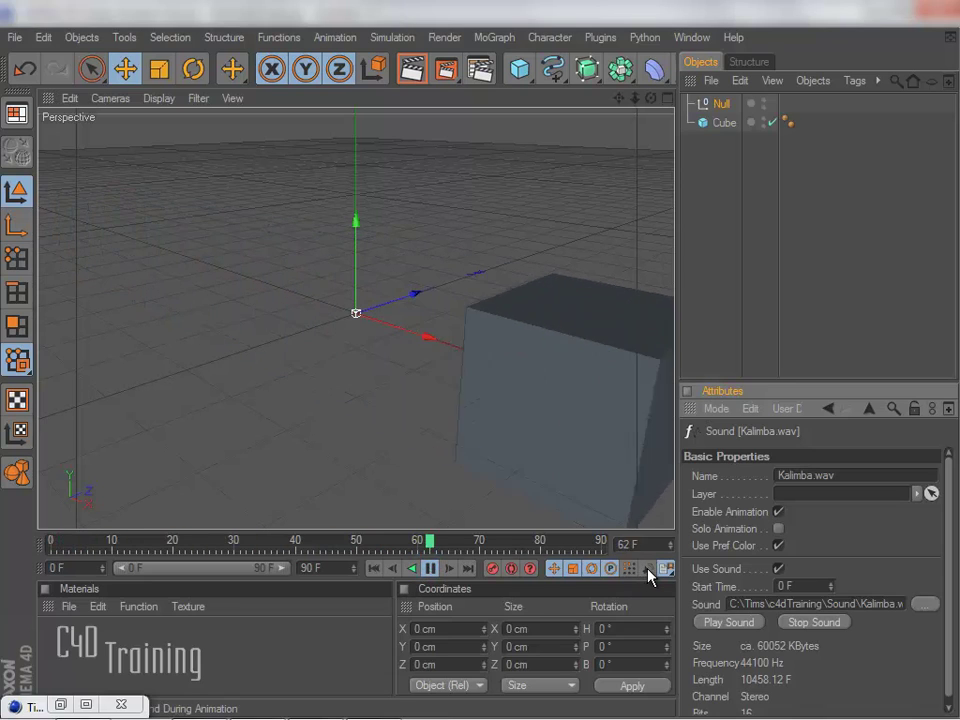
{"action": "left_click", "coordinate": [432, 570]}
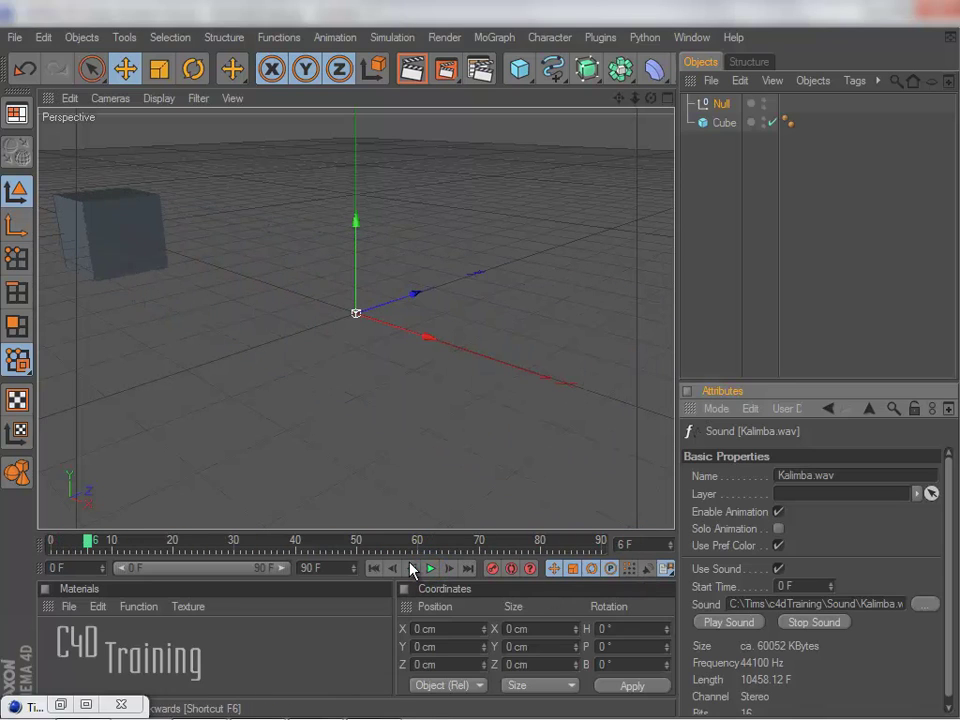
{"action": "left_click", "coordinate": [374, 569]}
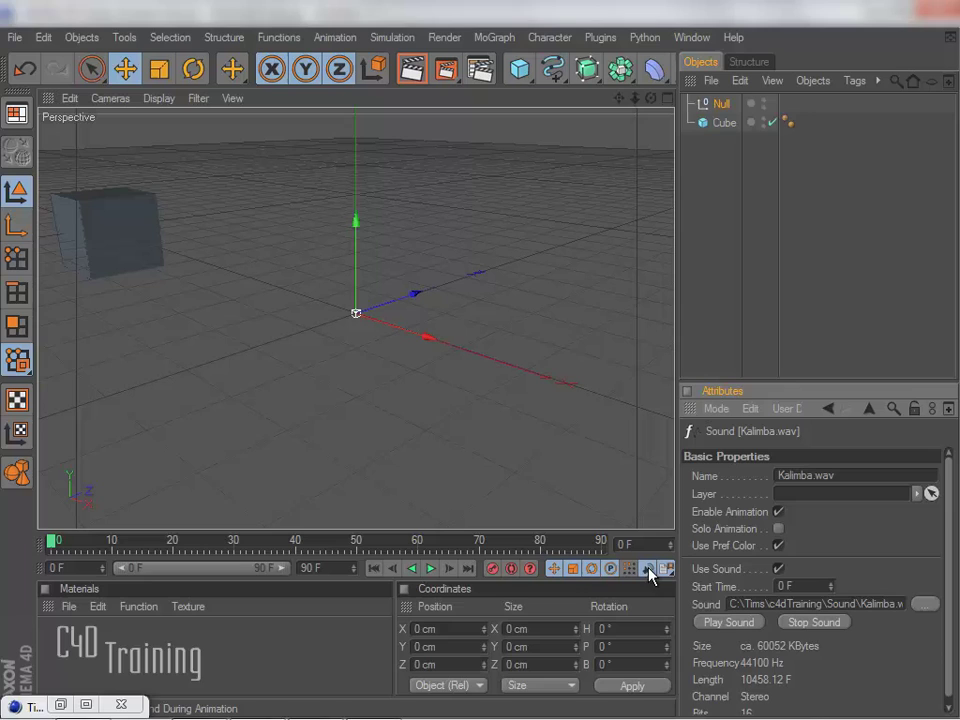
{"action": "left_click", "coordinate": [648, 569]}
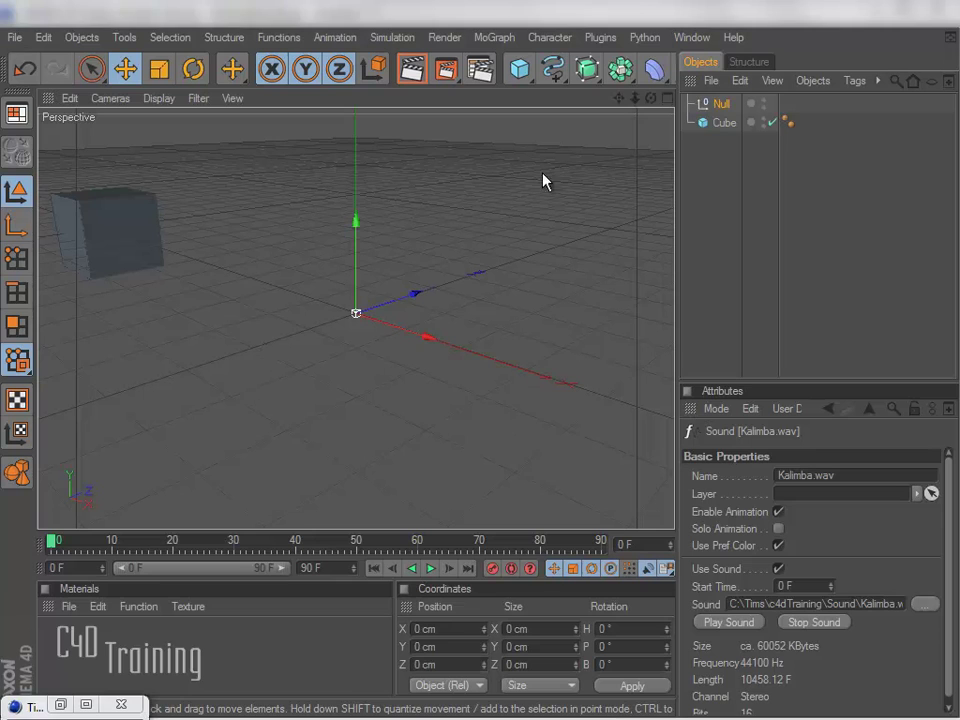
Step: In the render settings' save options, enable Include Sound and set the output file to soundTest in the Sound folder
{"action": "left_click", "coordinate": [481, 70]}
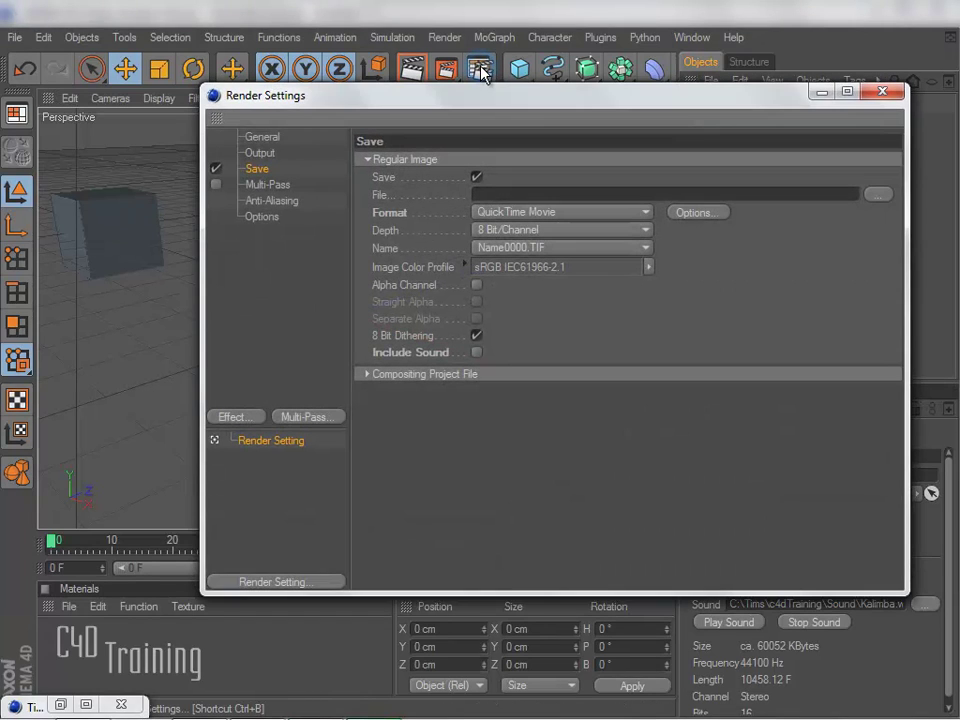
{"action": "left_click", "coordinate": [476, 353]}
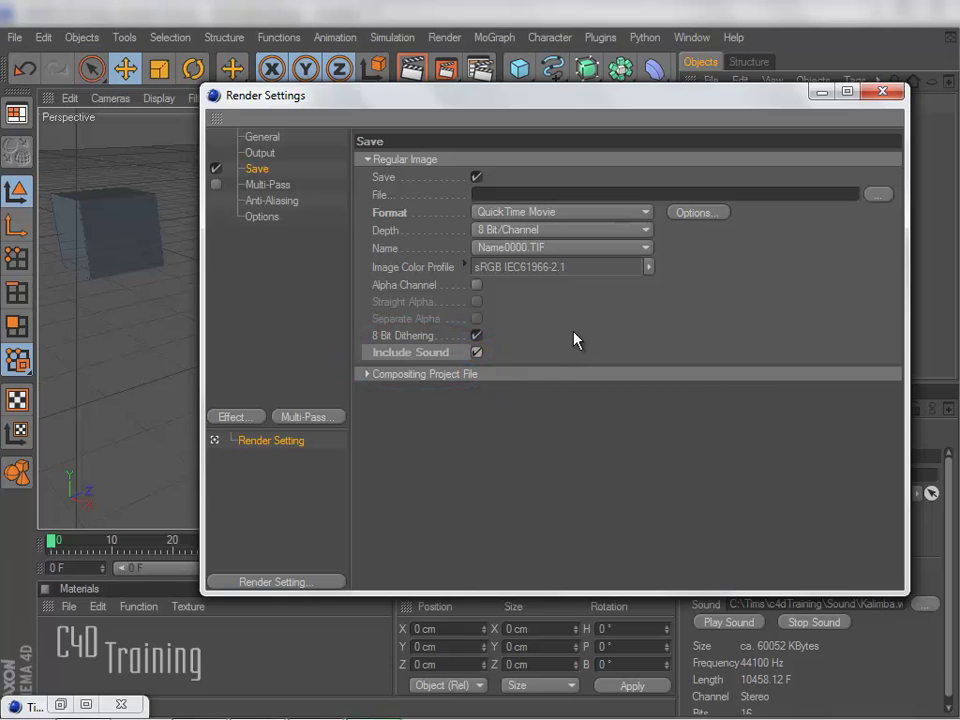
{"action": "left_click", "coordinate": [878, 195]}
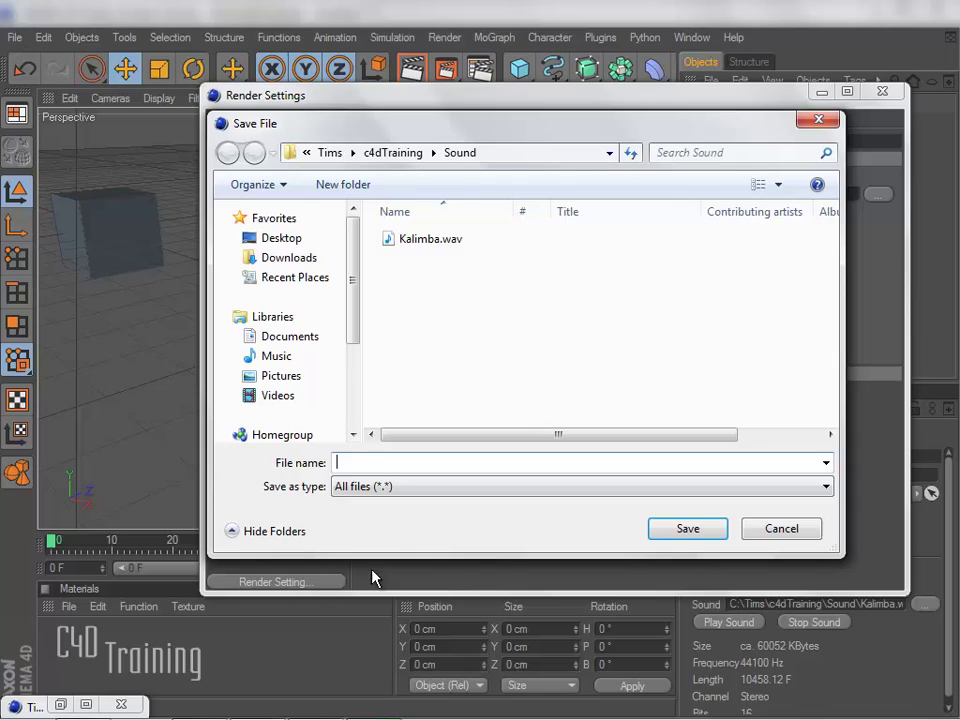
{"action": "type", "text": "soun"}
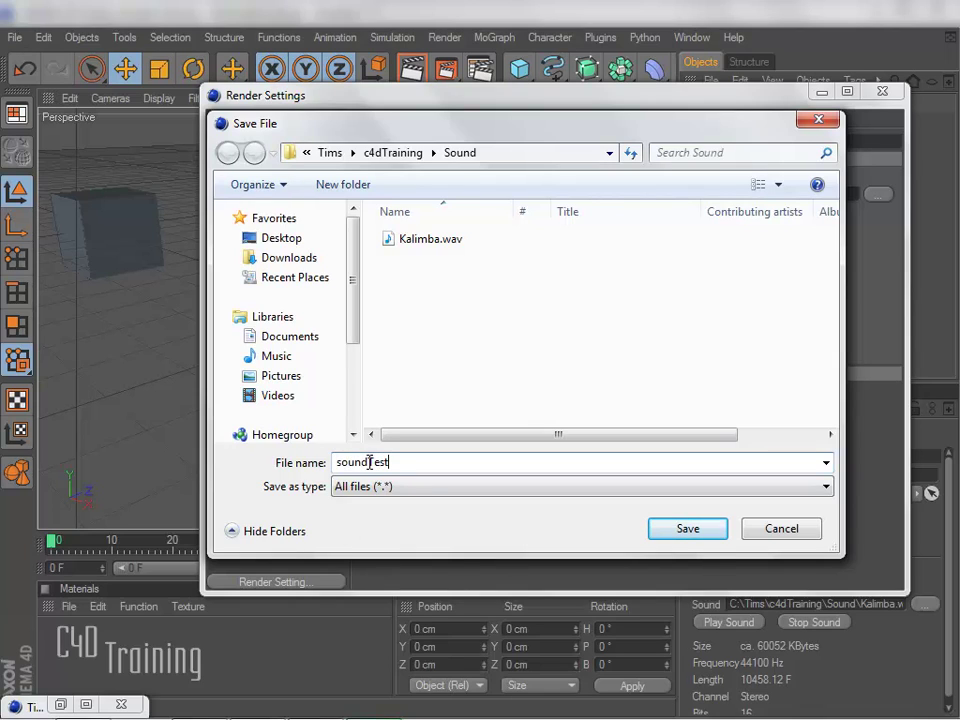
{"action": "type", "text": "dTest"}
{"action": "left_click", "coordinate": [700, 532]}
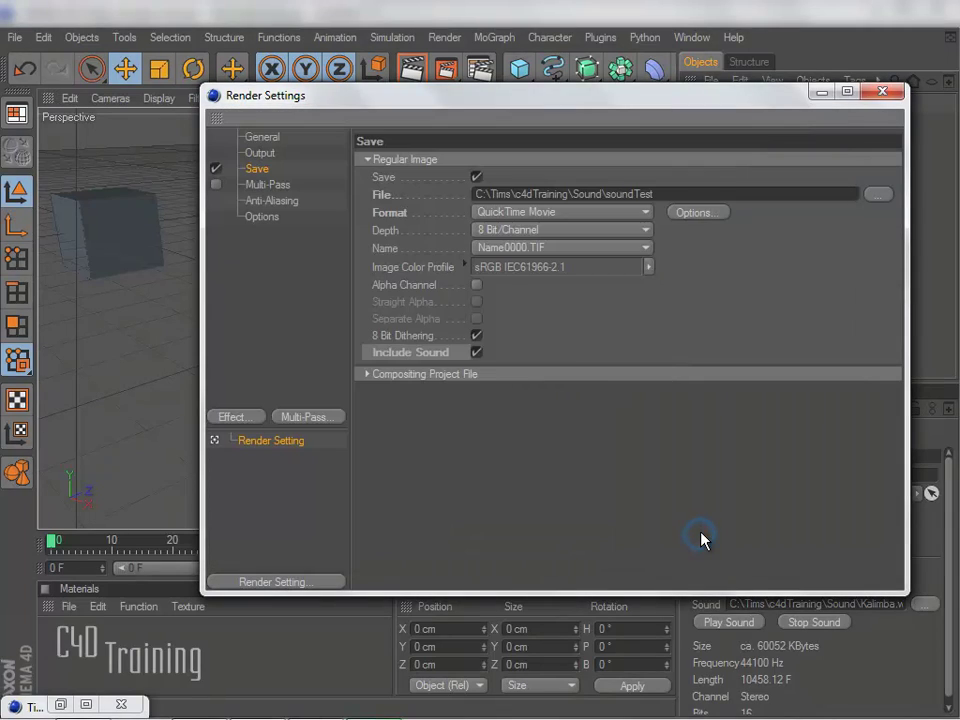
{"action": "left_click", "coordinate": [881, 91]}
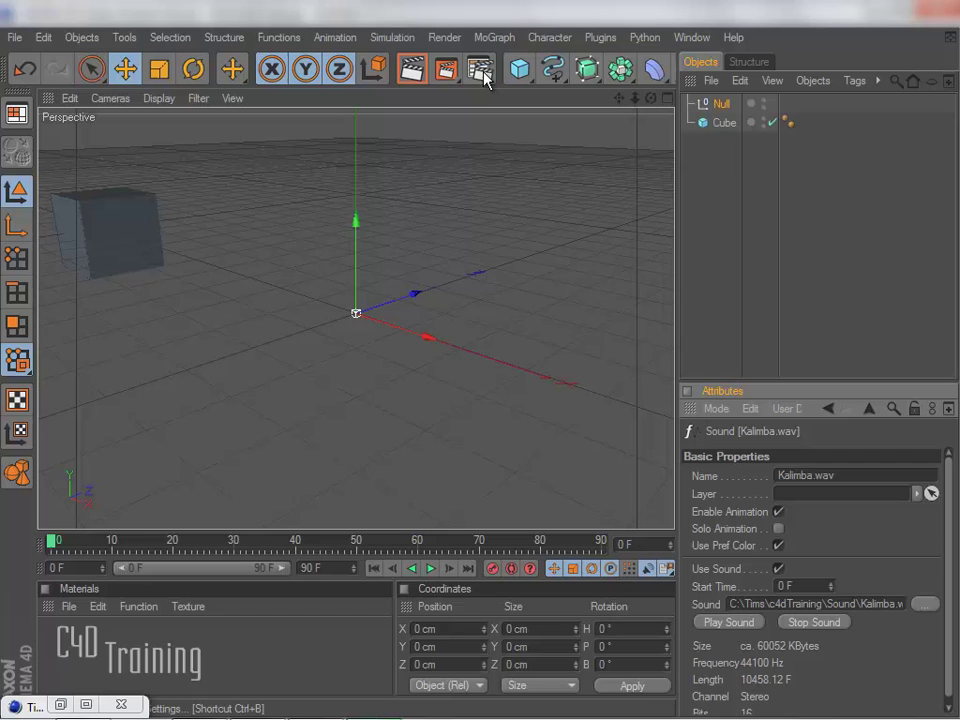
Step: Render the animation to the Picture Viewer and play the rendered result from the first frame
{"action": "left_click_drag", "start_coordinate": [455, 72], "coordinate": [572, 158]}
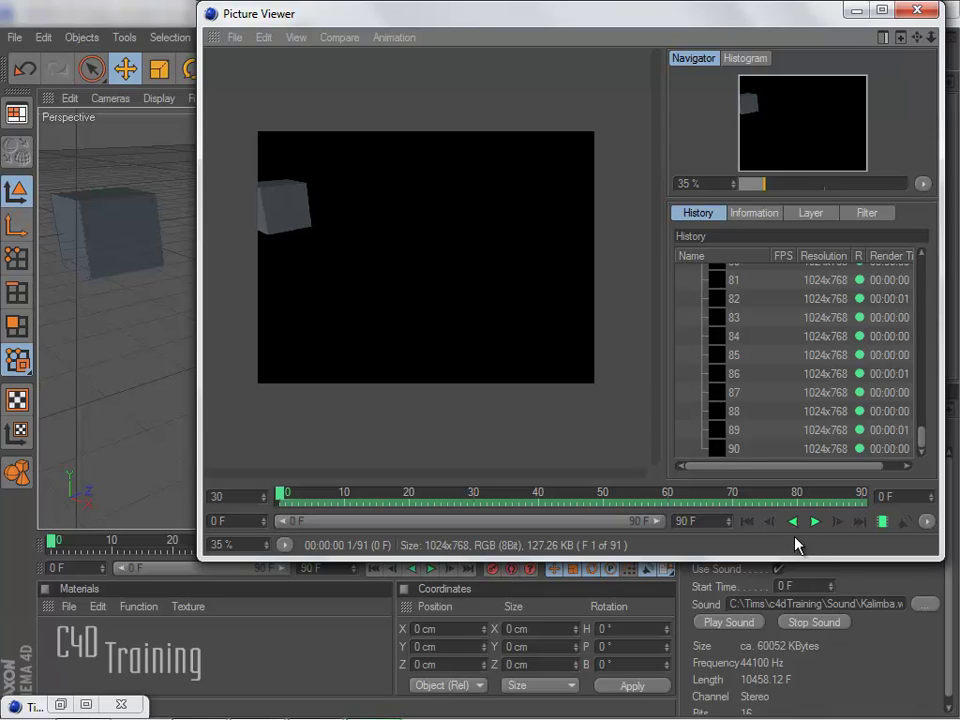
{"action": "left_click", "coordinate": [750, 521]}
{"action": "left_click", "coordinate": [817, 522]}
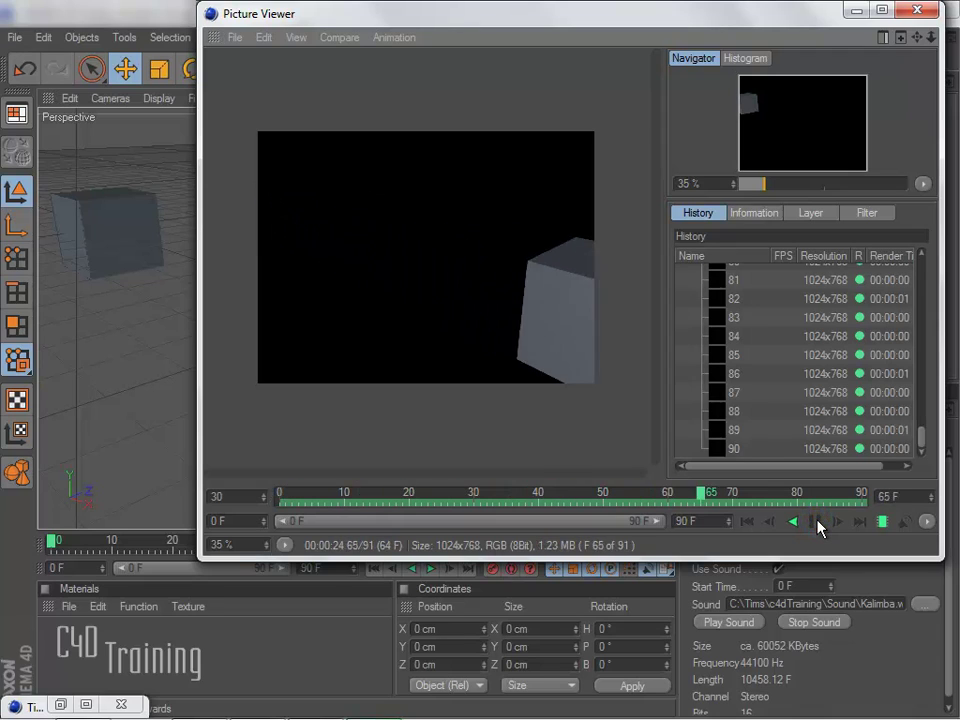
Step: Replay the rendered animation from the first frame in the Picture Viewer, and close the soundTest movie and the viewer
{"action": "left_click", "coordinate": [815, 521]}
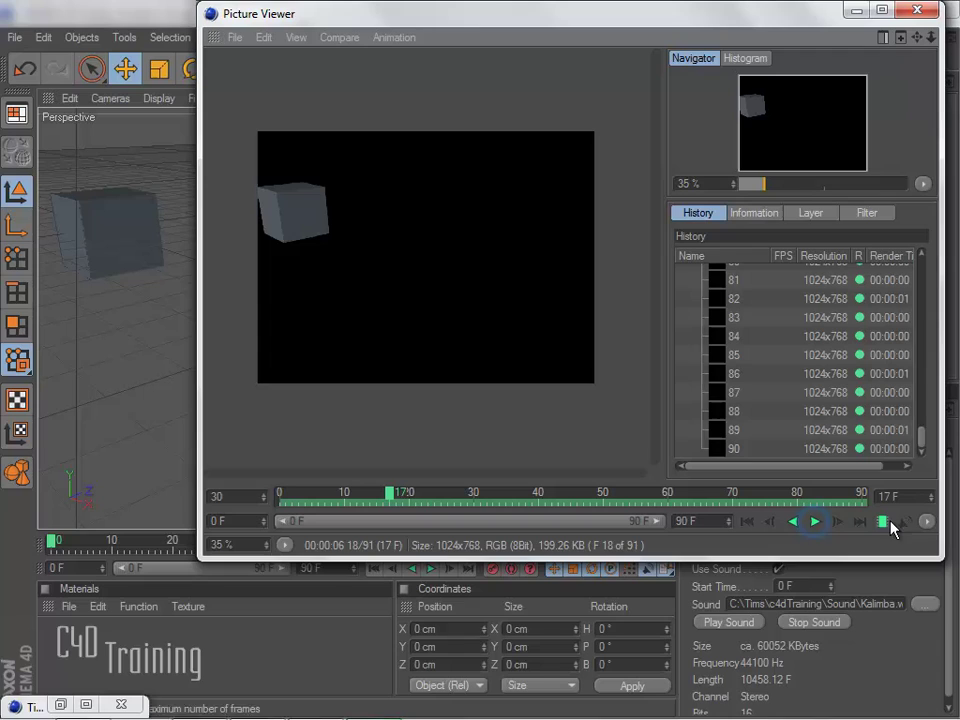
{"action": "left_click", "coordinate": [747, 521]}
{"action": "left_click", "coordinate": [815, 521]}
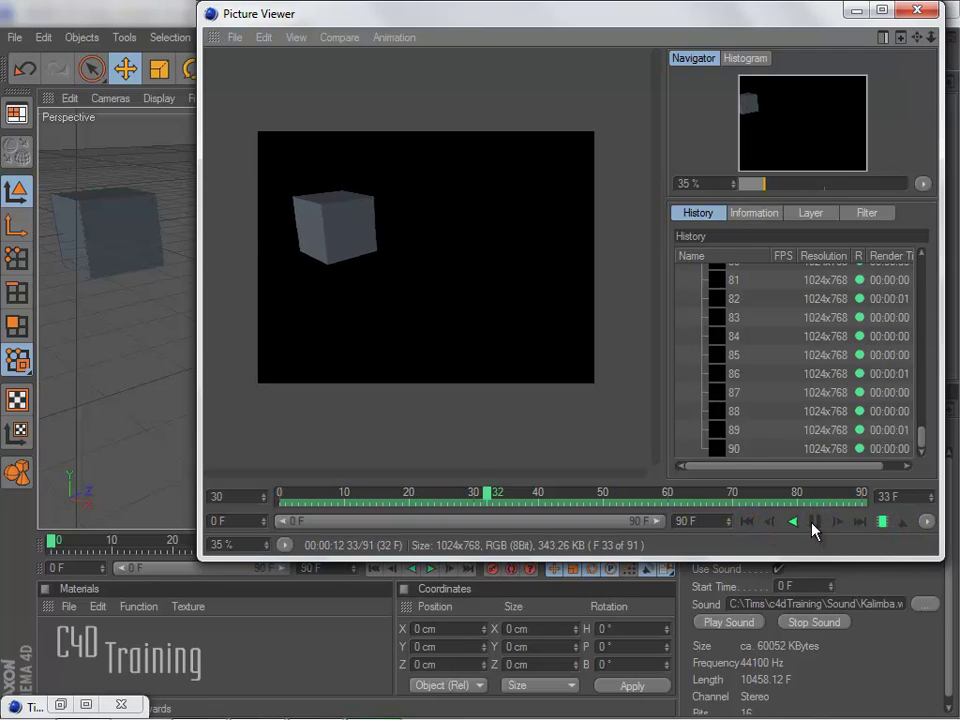
{"action": "left_click", "coordinate": [815, 521]}
{"action": "left_click", "coordinate": [747, 521]}
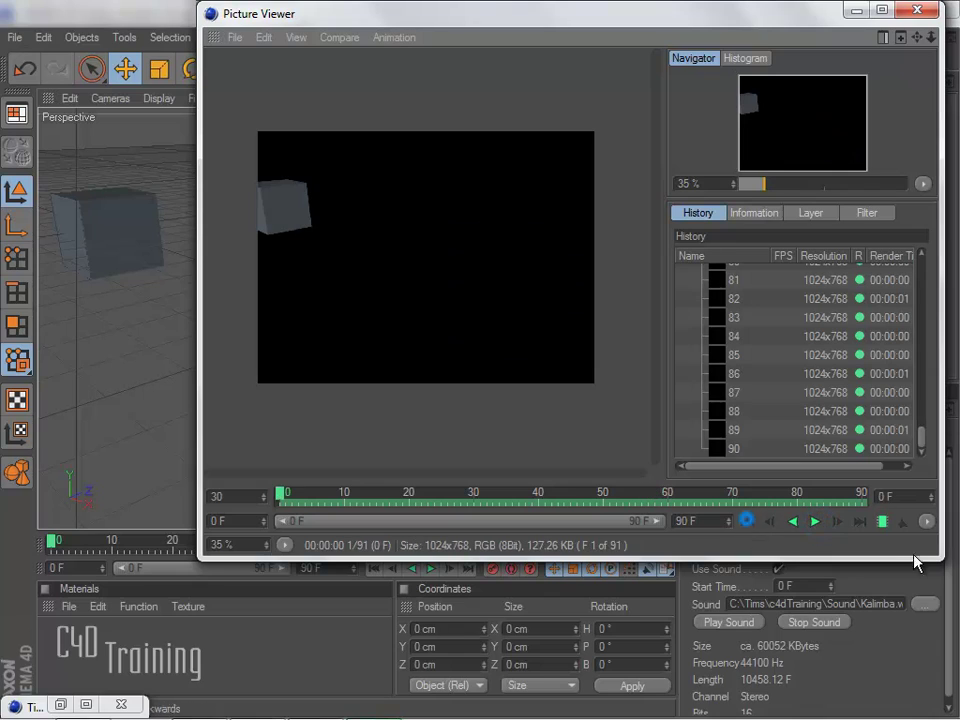
{"action": "left_click", "coordinate": [815, 521]}
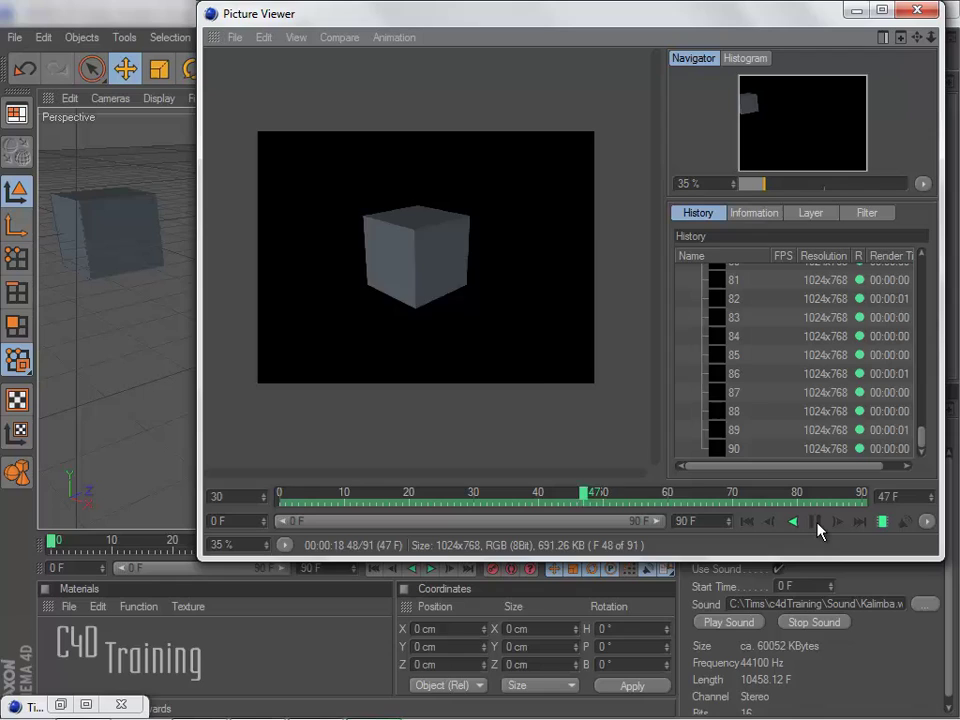
{"action": "left_click", "coordinate": [816, 522]}
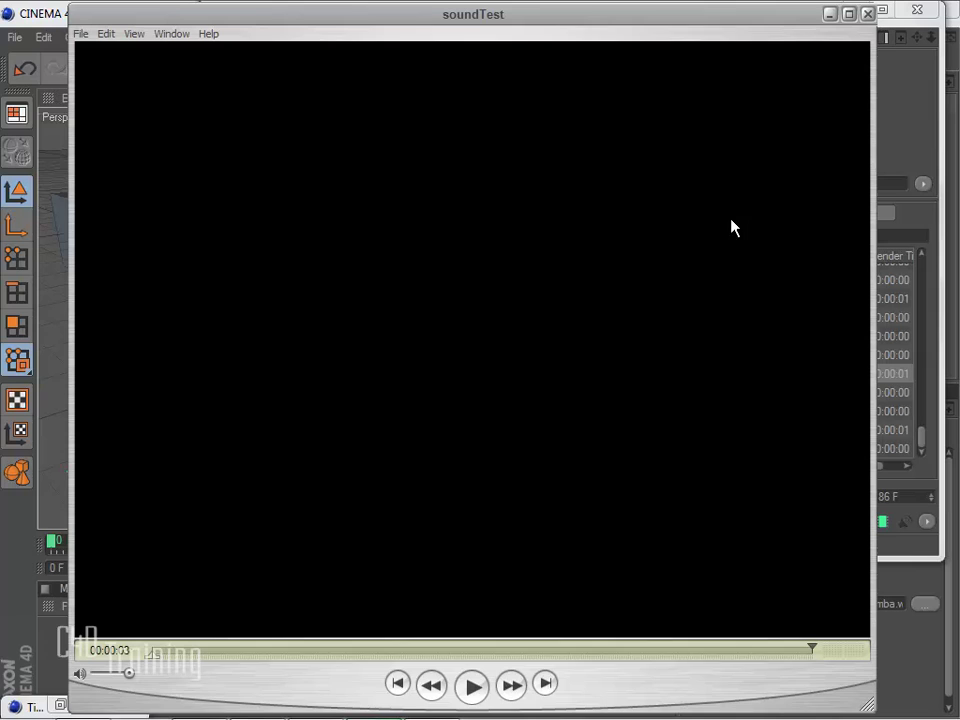
{"action": "left_click", "coordinate": [867, 14]}
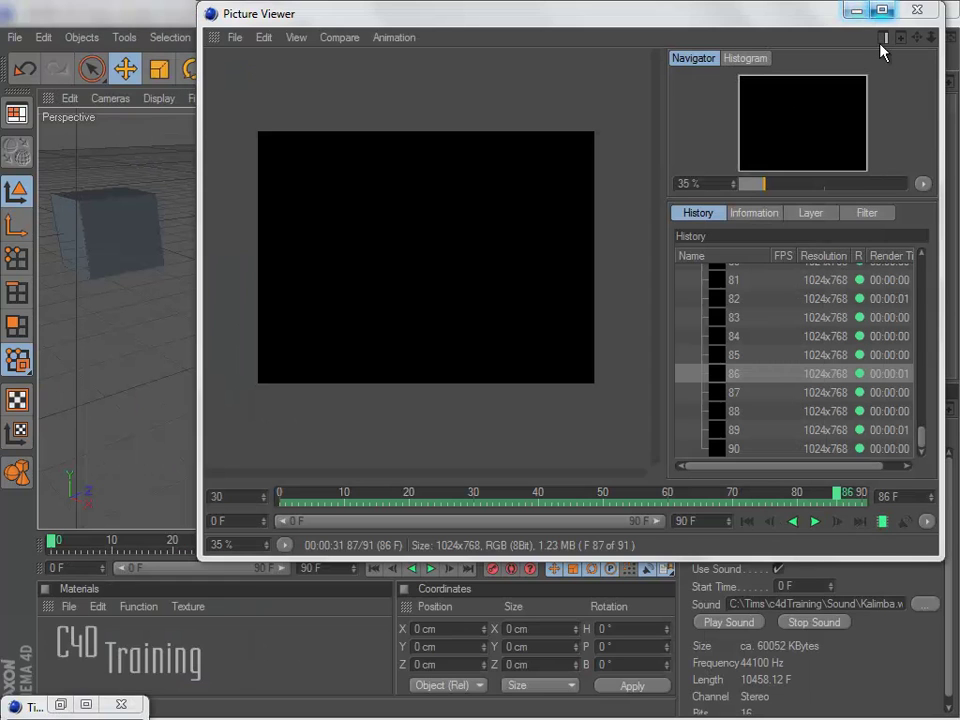
{"action": "left_click", "coordinate": [913, 12]}
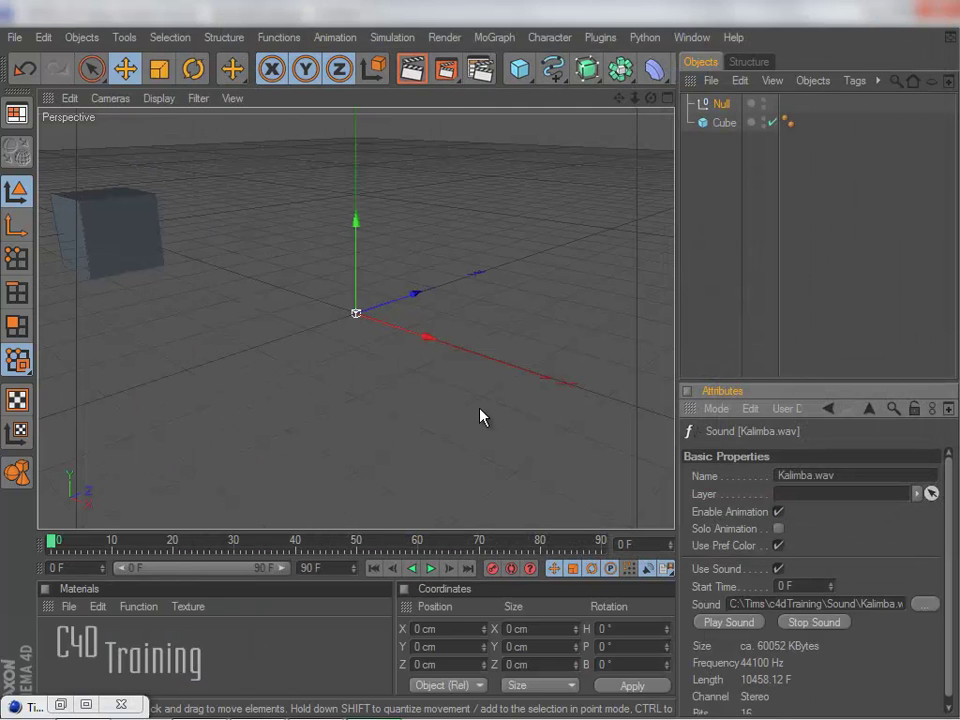
Step: Select the null, restore the Timeline, and review its Kalimba.wav track and the Sound option among the special tracks
{"action": "left_click", "coordinate": [721, 106]}
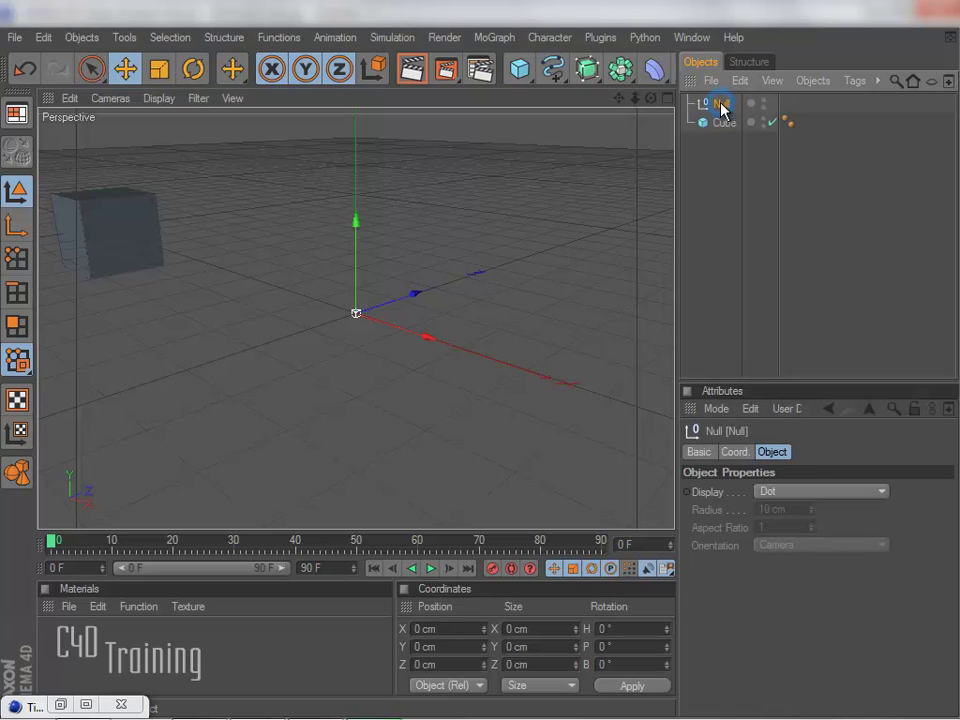
{"action": "left_click", "coordinate": [61, 705]}
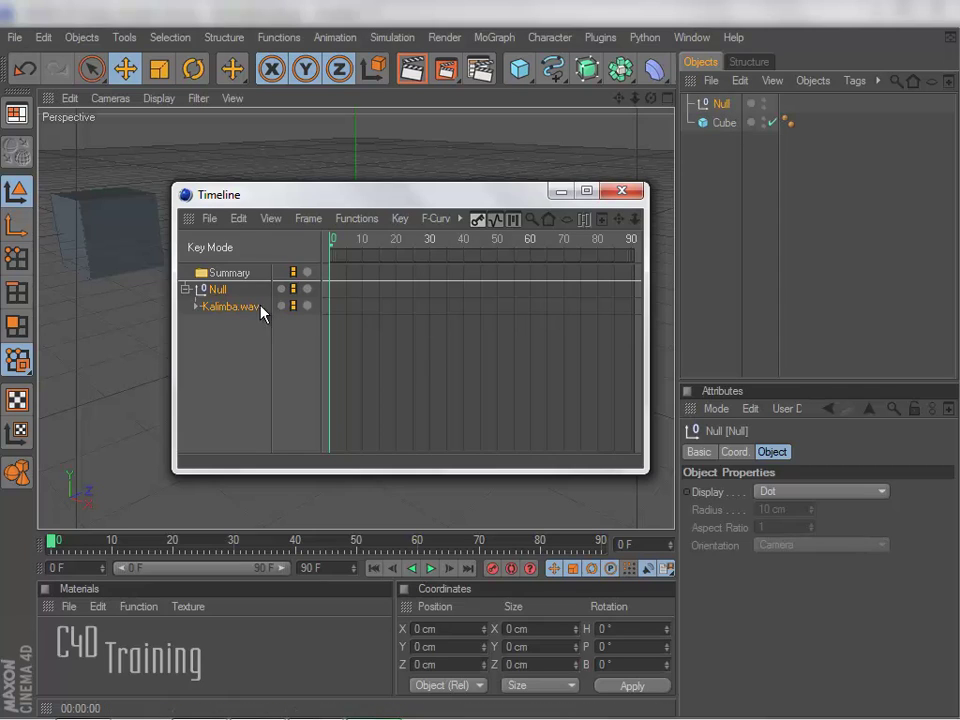
{"action": "left_click", "coordinate": [222, 305]}
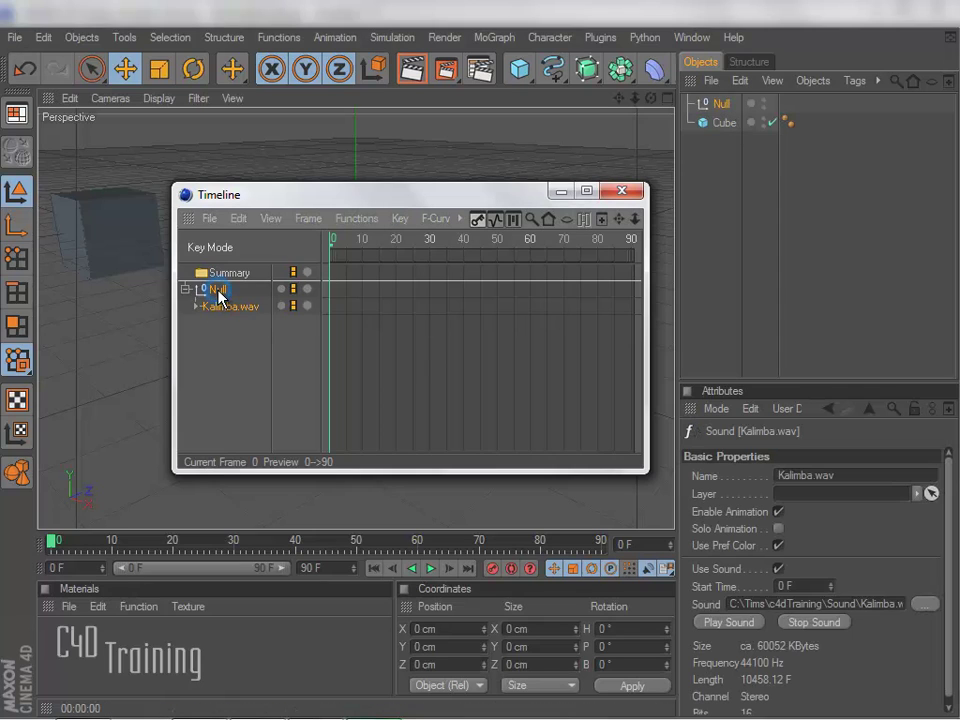
{"action": "left_click", "coordinate": [211, 219]}
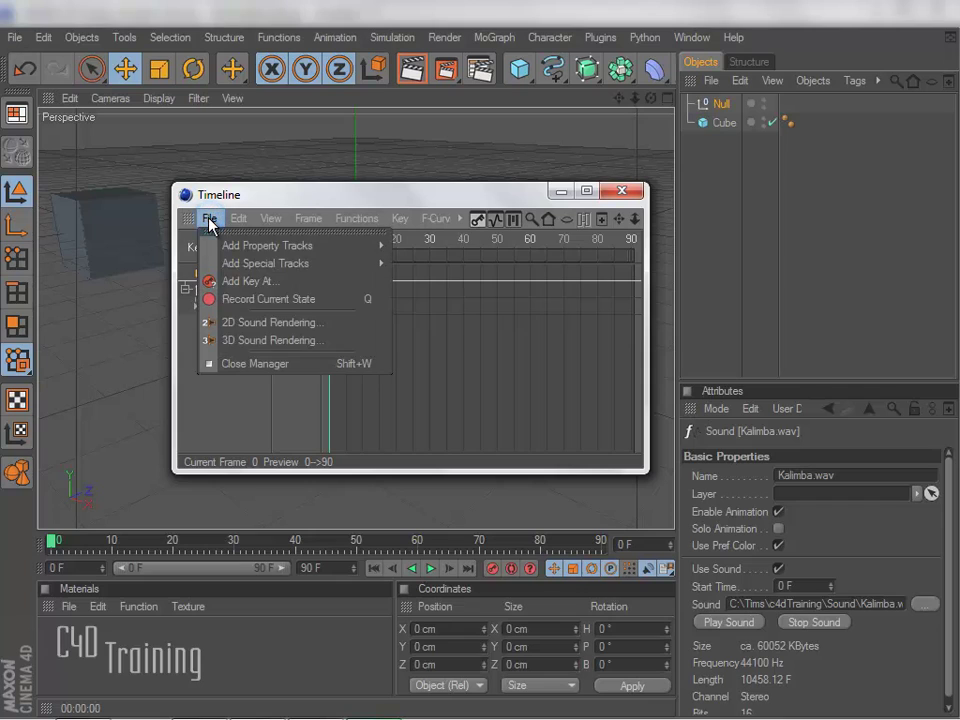
{"action": "mouse_move", "coordinate": [251, 270]}
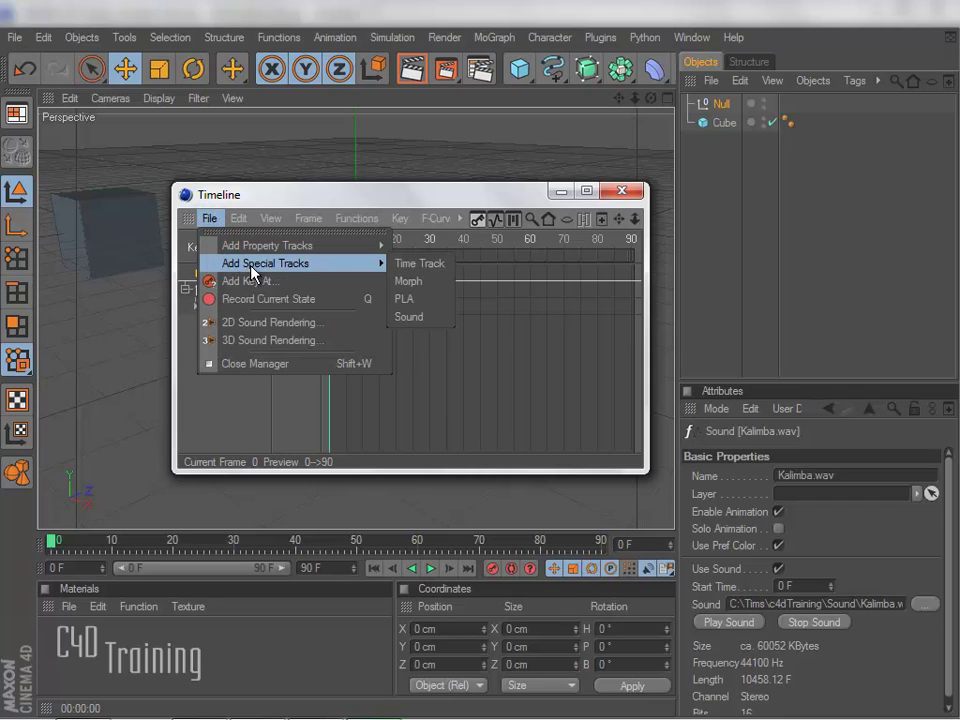
{"action": "left_click", "coordinate": [412, 317]}
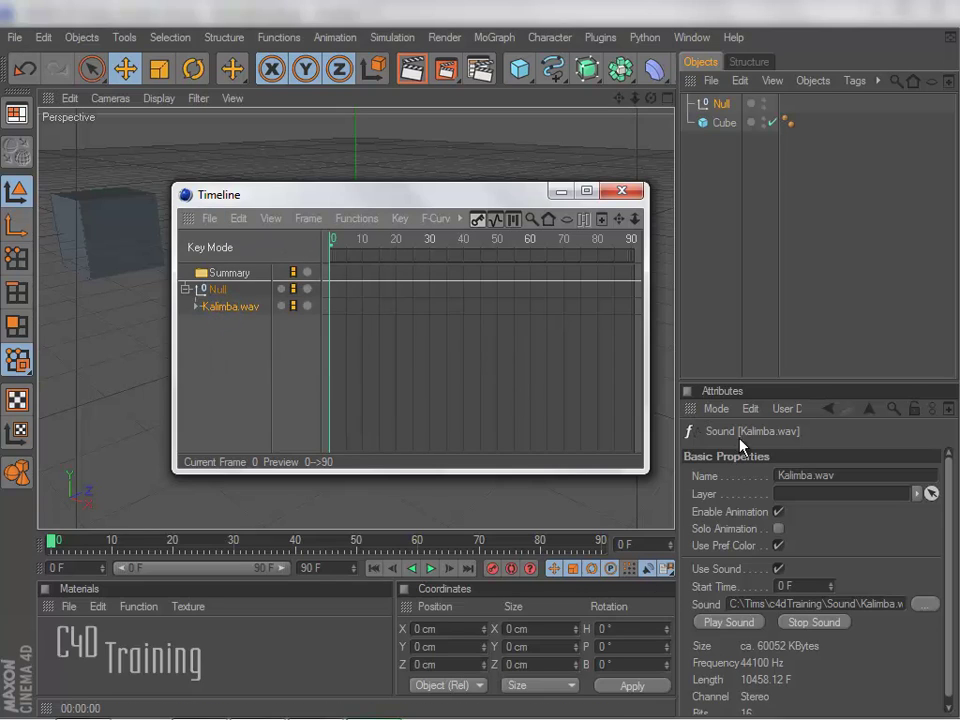
Step: Examine the Kalimba.wav track's sound file attribute and close the Timeline
{"action": "left_click", "coordinate": [714, 442]}
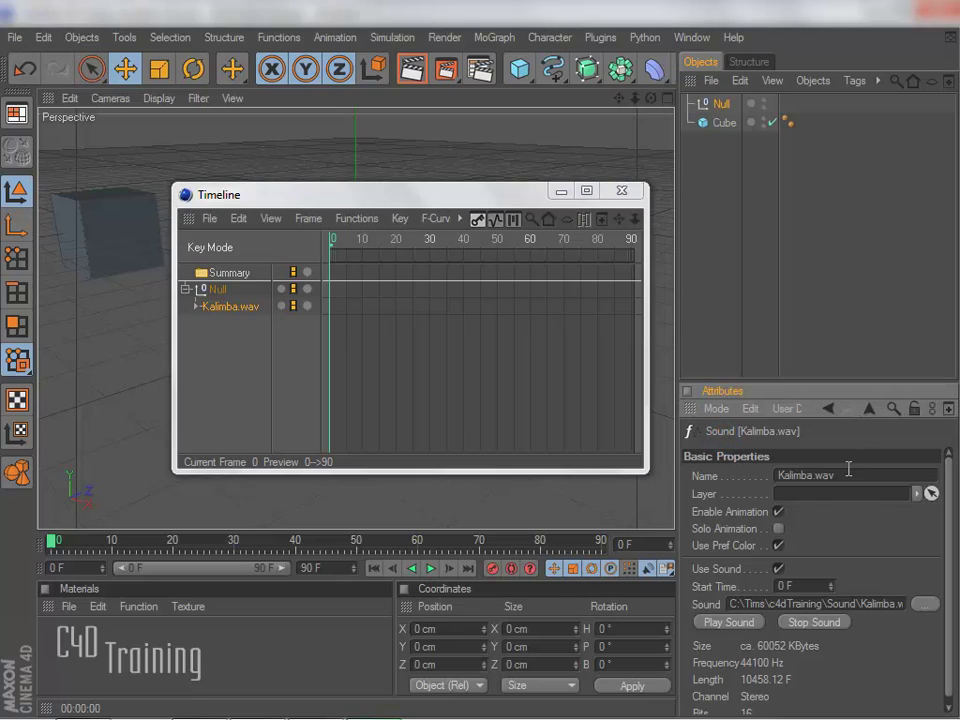
{"action": "left_click", "coordinate": [702, 605]}
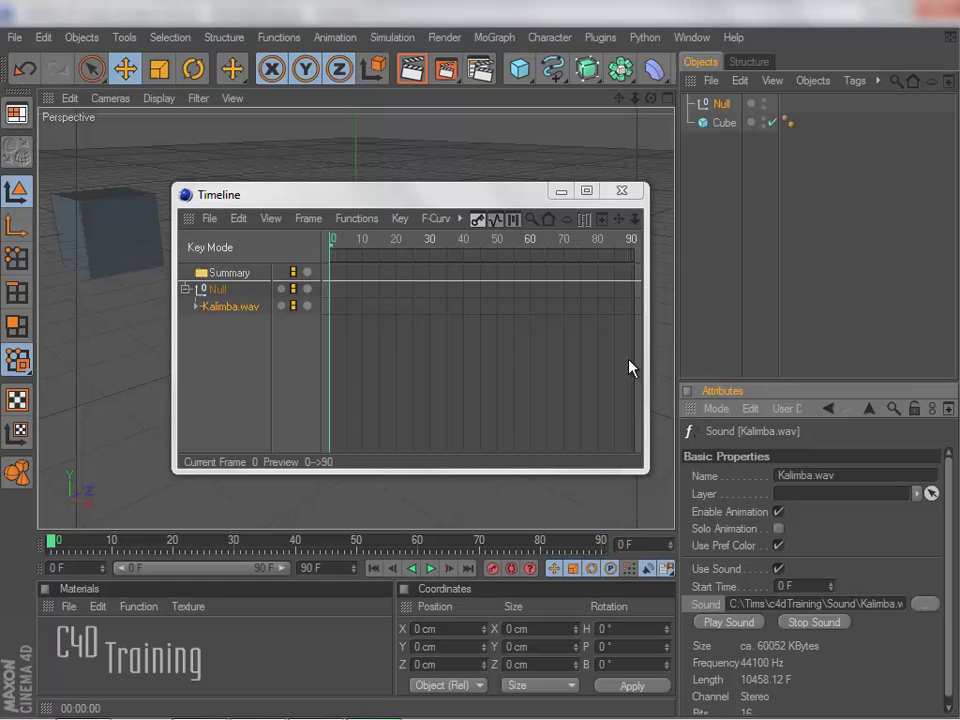
{"action": "left_click", "coordinate": [621, 190]}
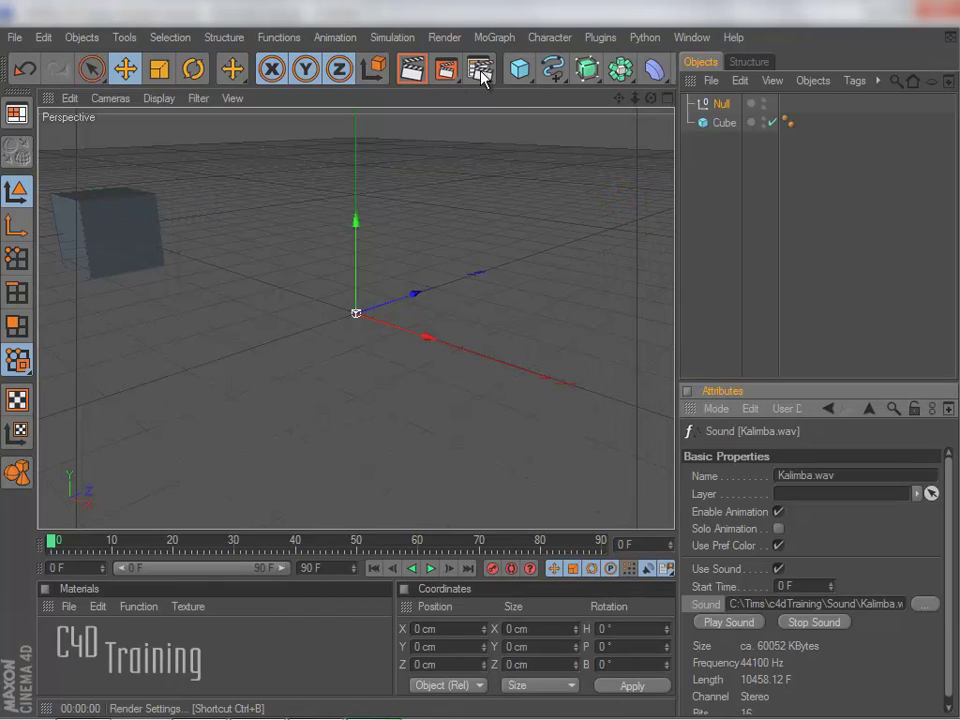
Step: Check the Include Sound option among the save options of the render settings
{"action": "left_click", "coordinate": [480, 69]}
{"action": "left_click", "coordinate": [390, 353]}
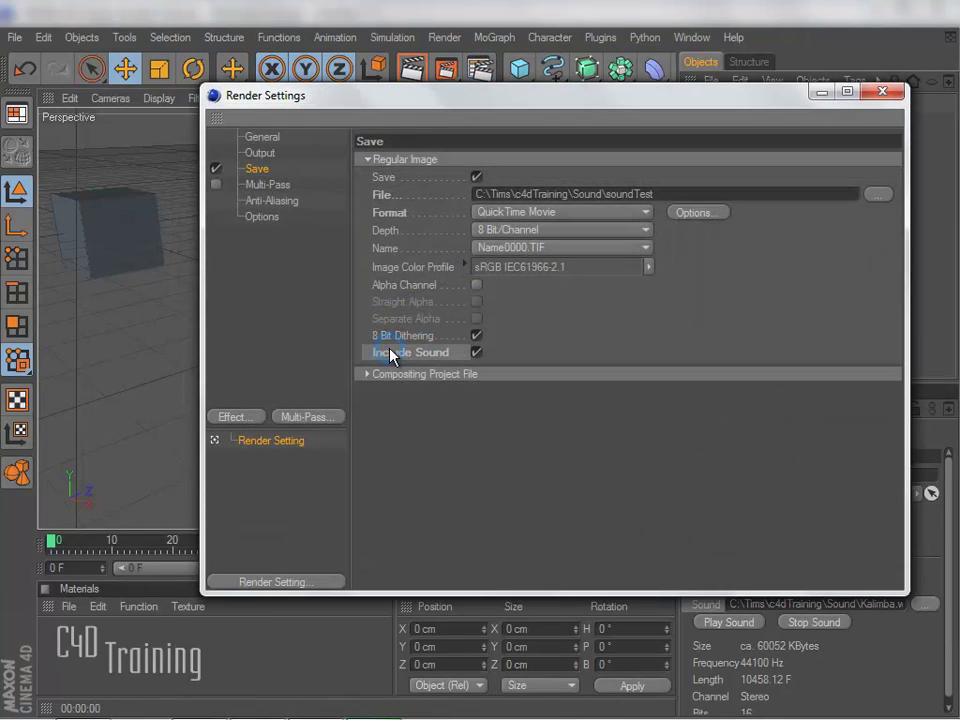